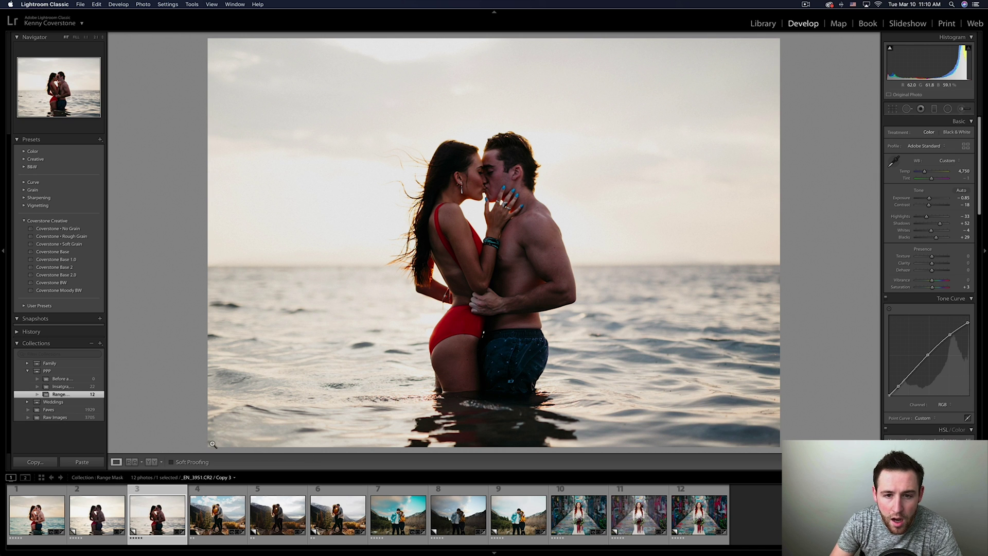
- Compare with the finished edit, then draw an inverted radial filter around the couple on the unedited copy
{"action": "left_click", "coordinate": [38, 518]}
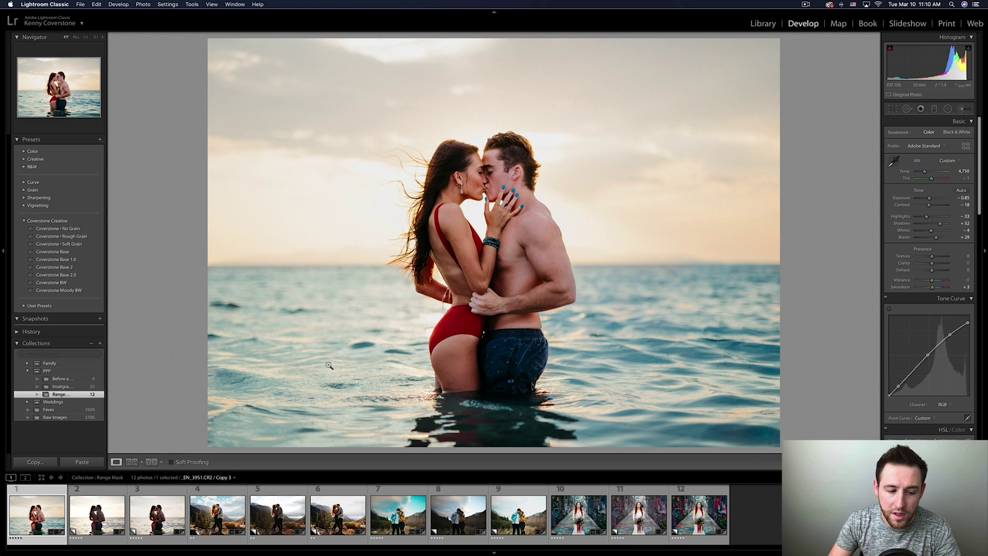
{"action": "key", "text": "Right"}
{"action": "key", "text": "Right"}
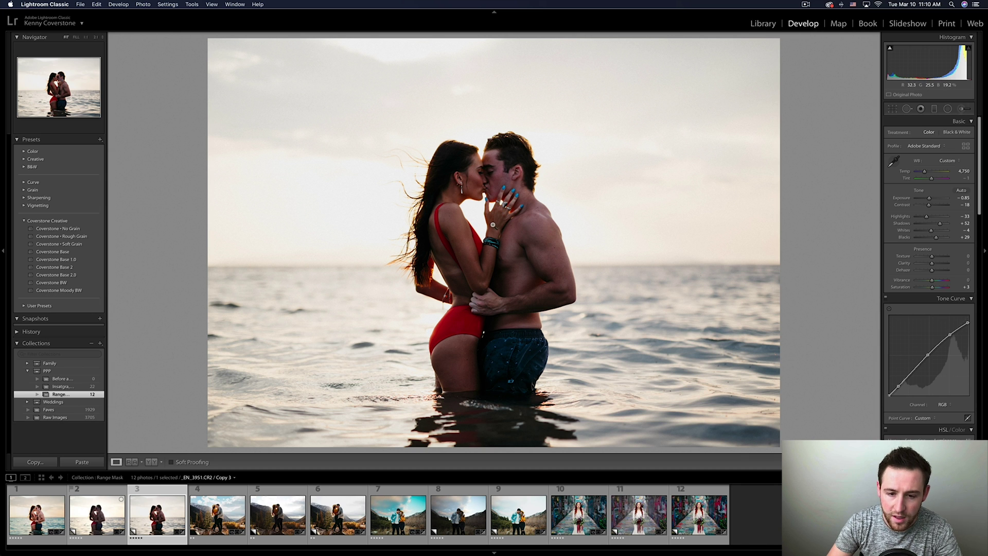
{"action": "left_click", "coordinate": [948, 110]}
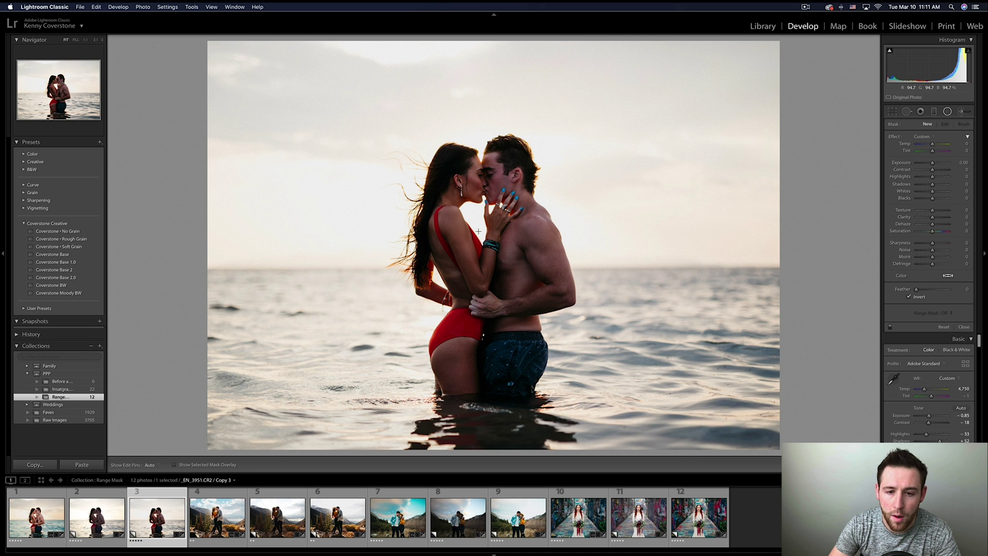
{"action": "left_click_drag", "start_coordinate": [478, 231], "coordinate": [743, 456]}
{"action": "left_click_drag", "start_coordinate": [479, 236], "coordinate": [503, 260]}
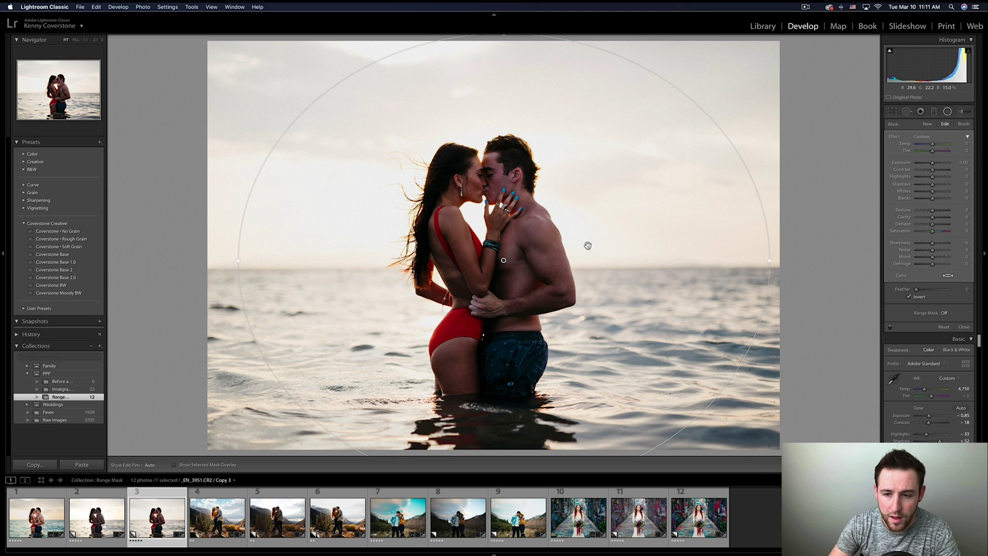
- Limit the radial filter with a Color range mask sampled from the woman's shoulder skin, overlay shown
{"action": "left_click", "coordinate": [944, 314]}
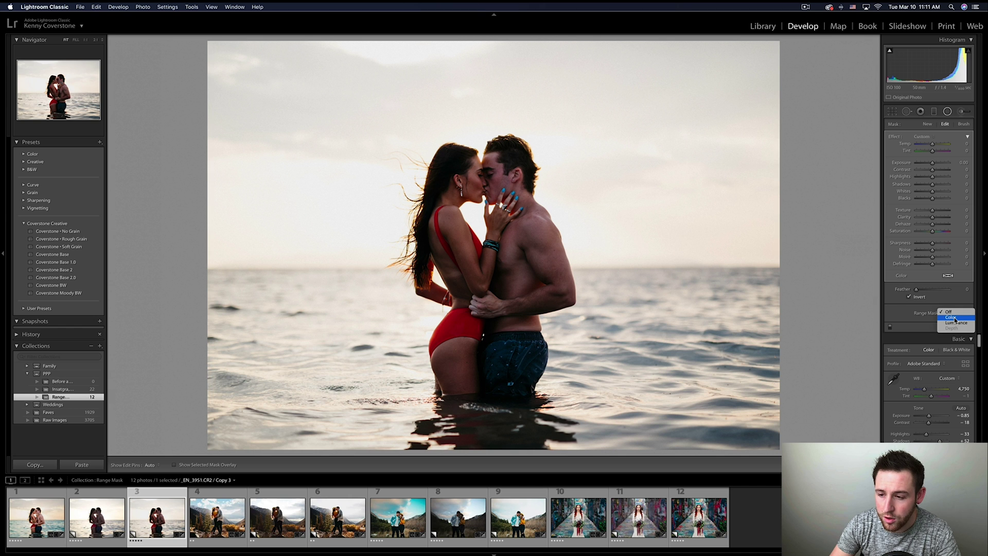
{"action": "left_click", "coordinate": [953, 317]}
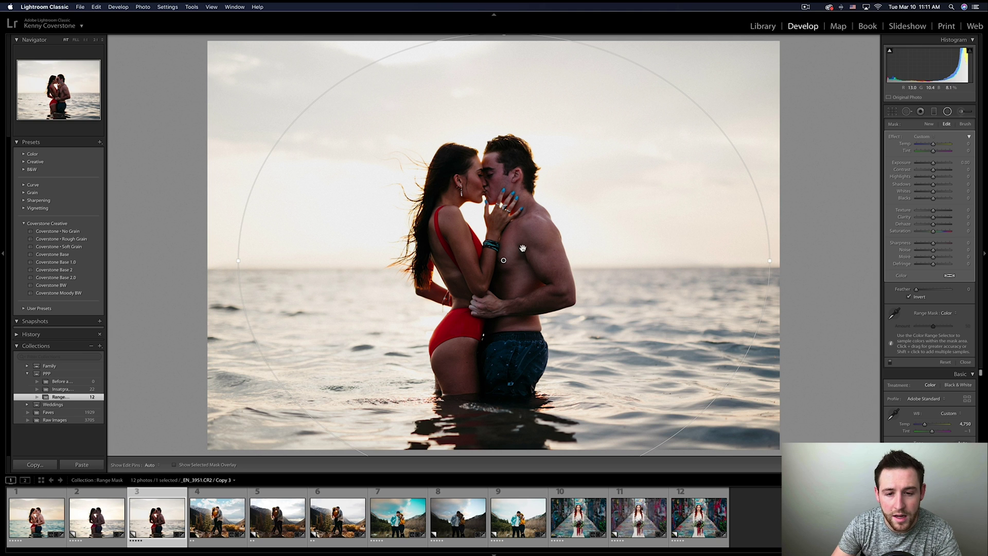
{"action": "left_click_drag", "start_coordinate": [501, 261], "coordinate": [489, 256]}
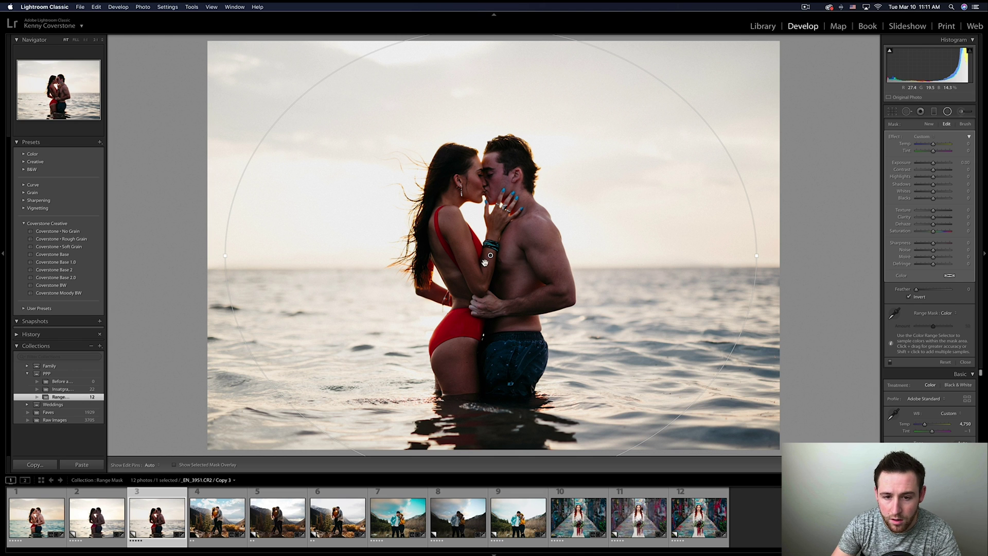
{"action": "left_click", "coordinate": [894, 315]}
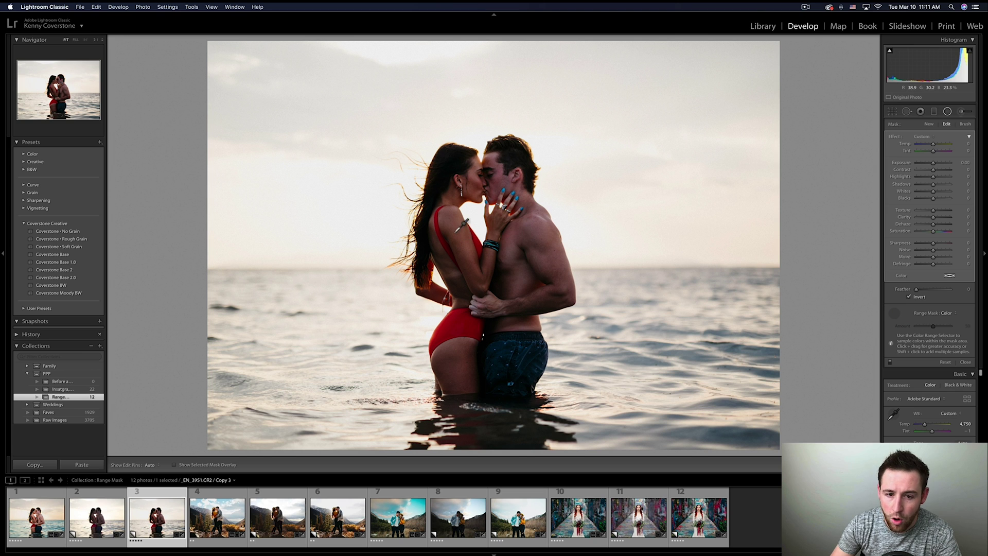
{"action": "left_click_drag", "start_coordinate": [453, 232], "coordinate": [469, 246]}
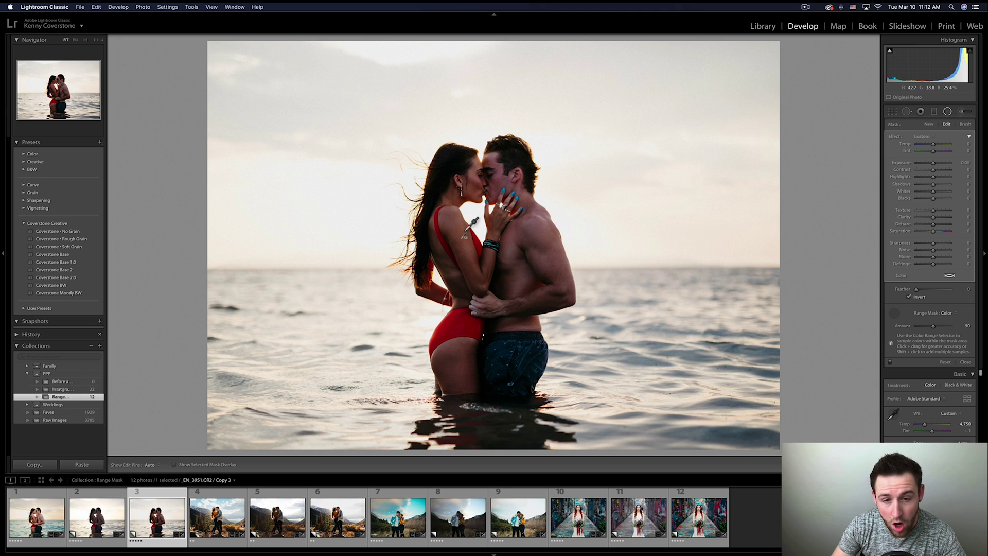
{"action": "key", "text": "o"}
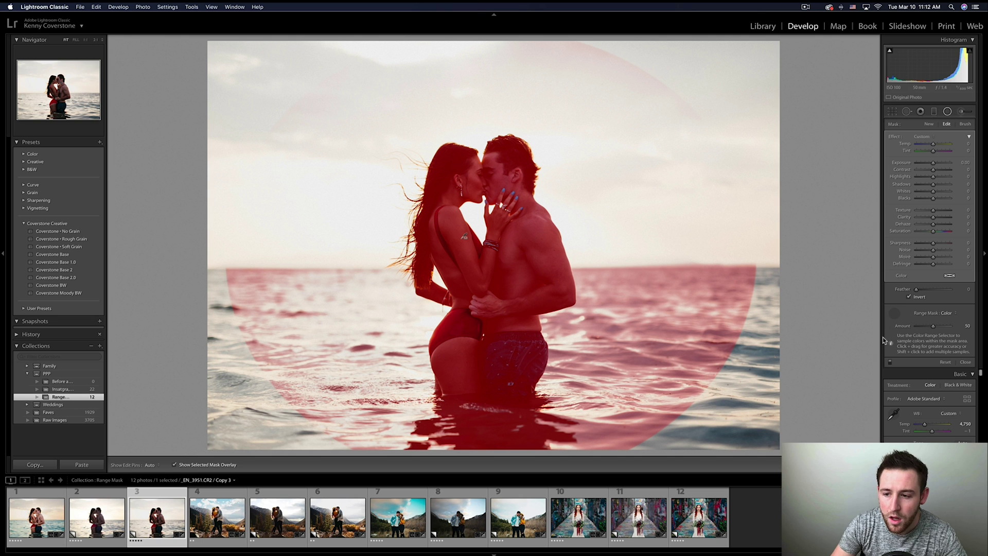
- Adjust the Color range mask Amount up and back down so sky and water drop out
{"action": "left_click", "coordinate": [894, 312]}
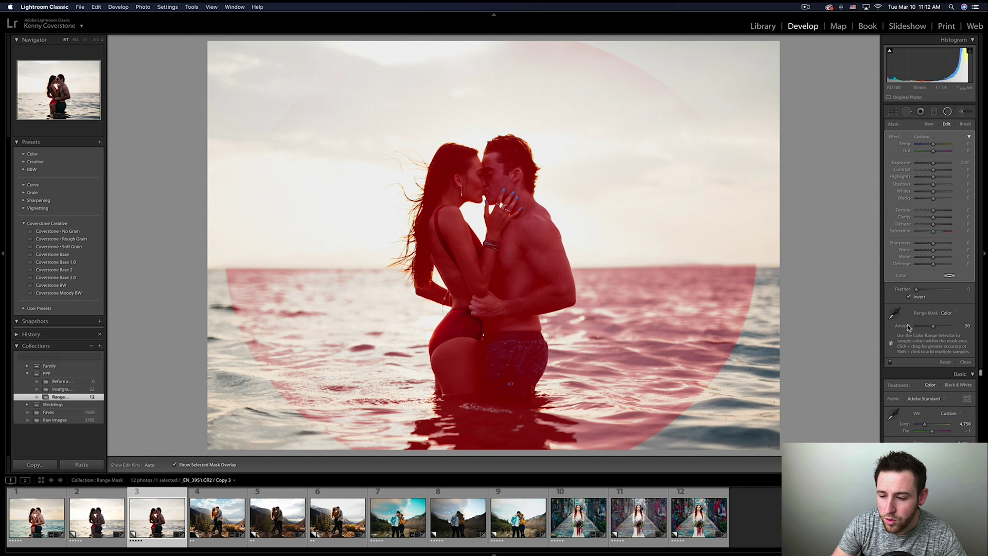
{"action": "left_click_drag", "start_coordinate": [936, 326], "coordinate": [943, 327]}
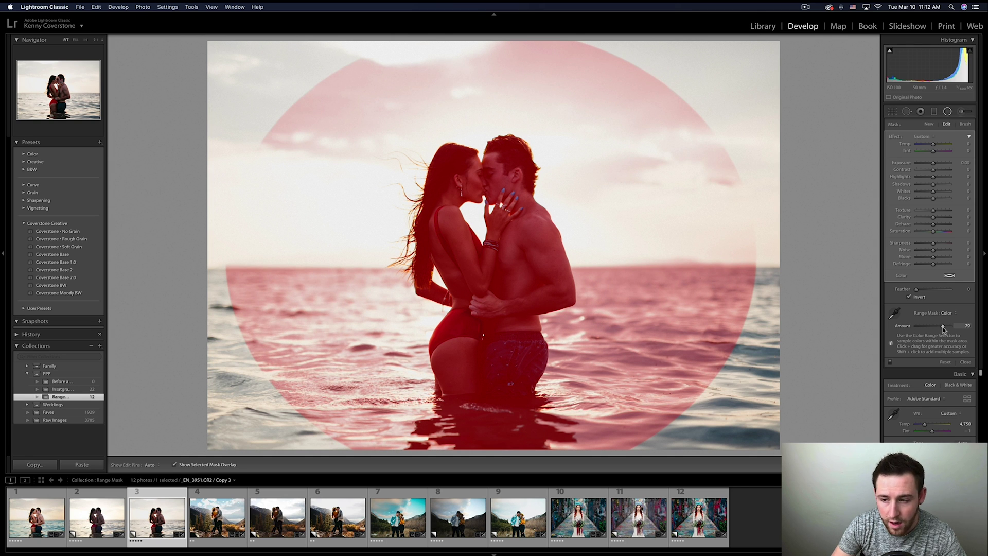
{"action": "left_click_drag", "start_coordinate": [943, 327], "coordinate": [920, 330]}
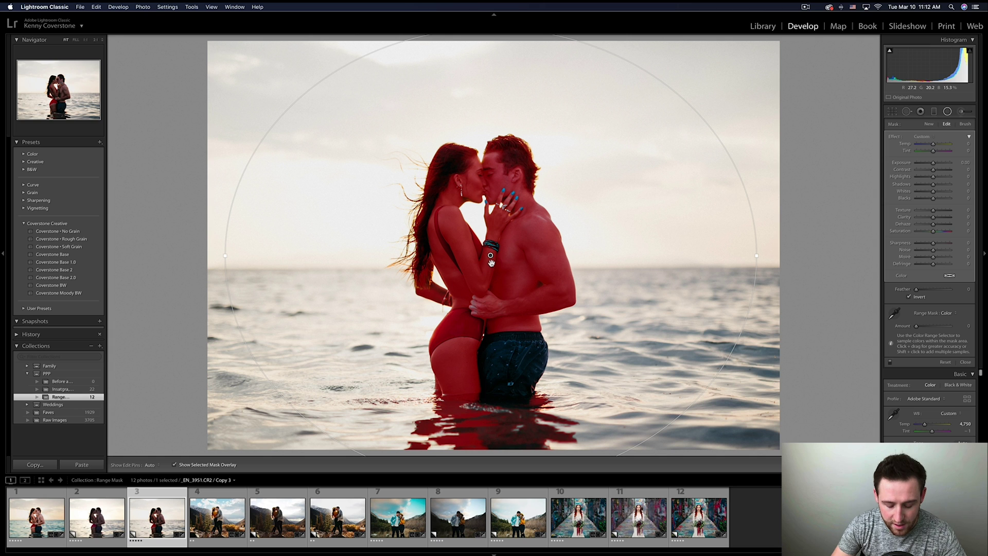
- Give the masked skin exposure 0.81, clarity -10 and shadows 9, then toggle the mask to compare
{"action": "key", "text": "o"}
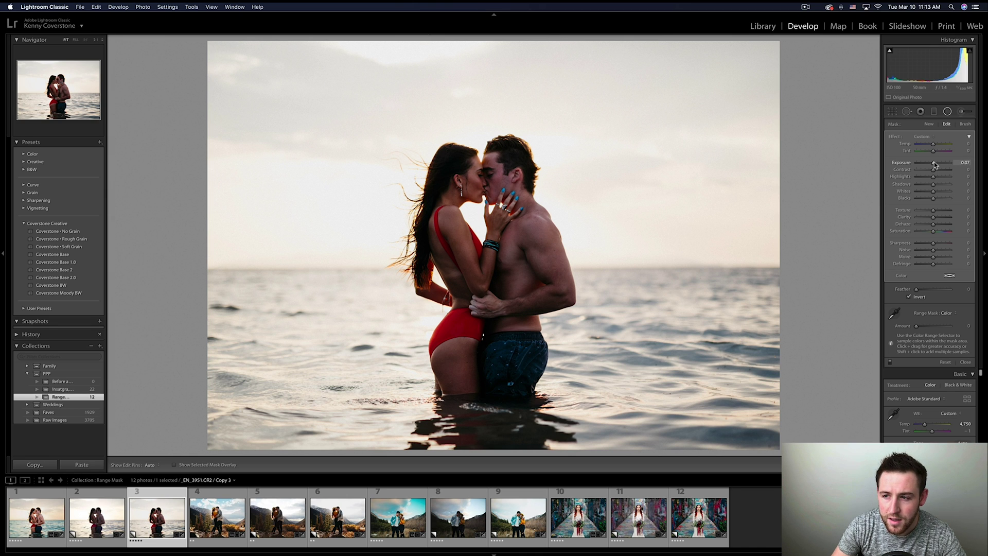
{"action": "left_click_drag", "start_coordinate": [937, 164], "coordinate": [937, 164]}
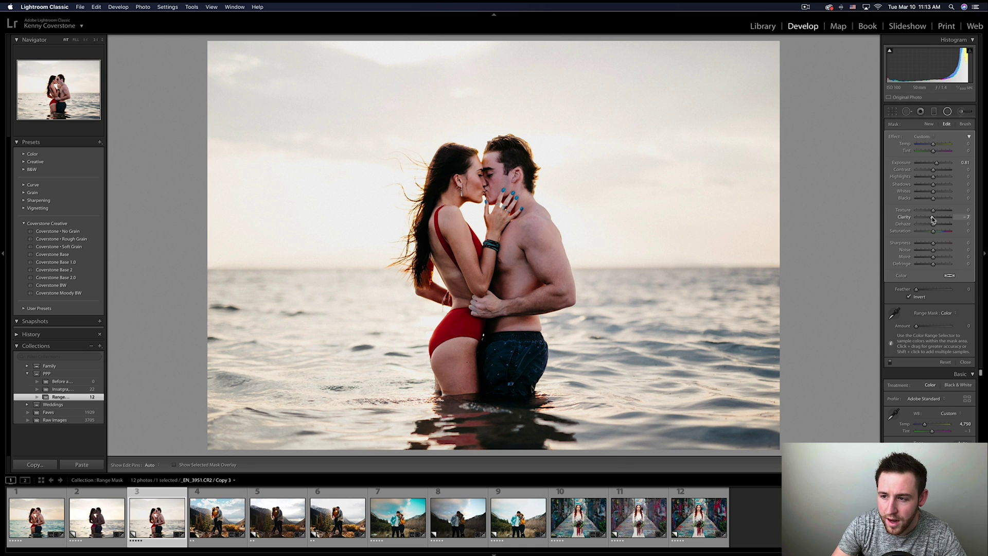
{"action": "left_click_drag", "start_coordinate": [932, 218], "coordinate": [932, 218]}
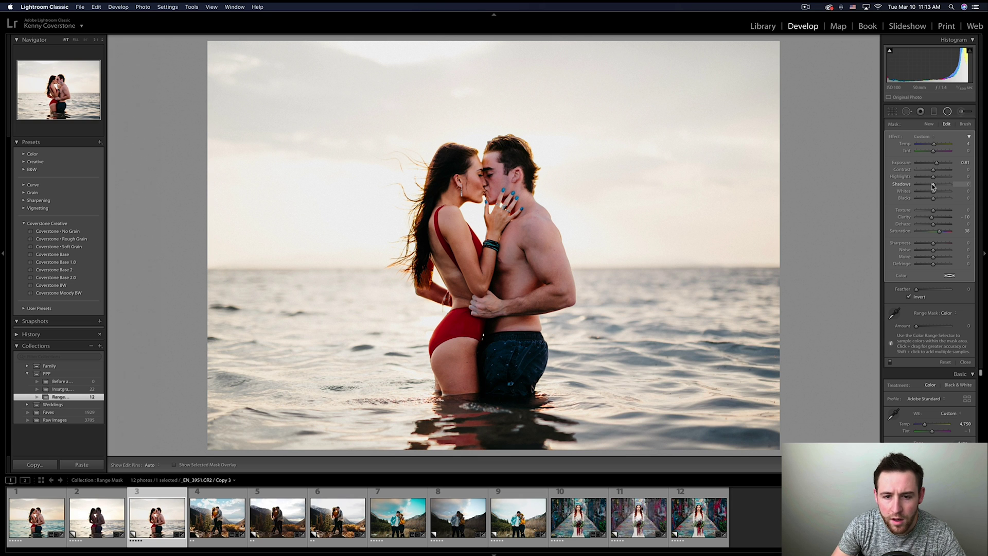
{"action": "left_click_drag", "start_coordinate": [933, 186], "coordinate": [934, 187]}
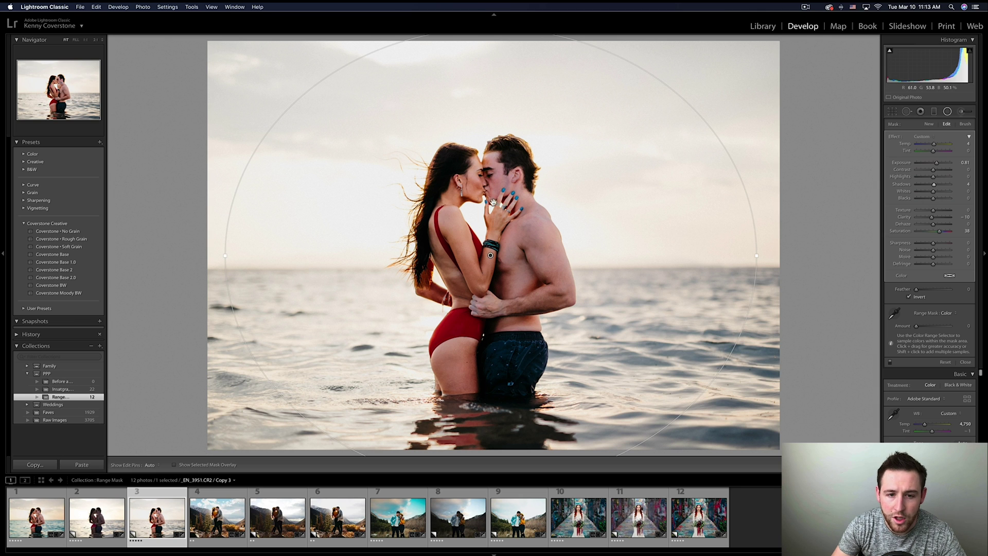
{"action": "left_click", "coordinate": [891, 363]}
{"action": "left_click", "coordinate": [891, 364]}
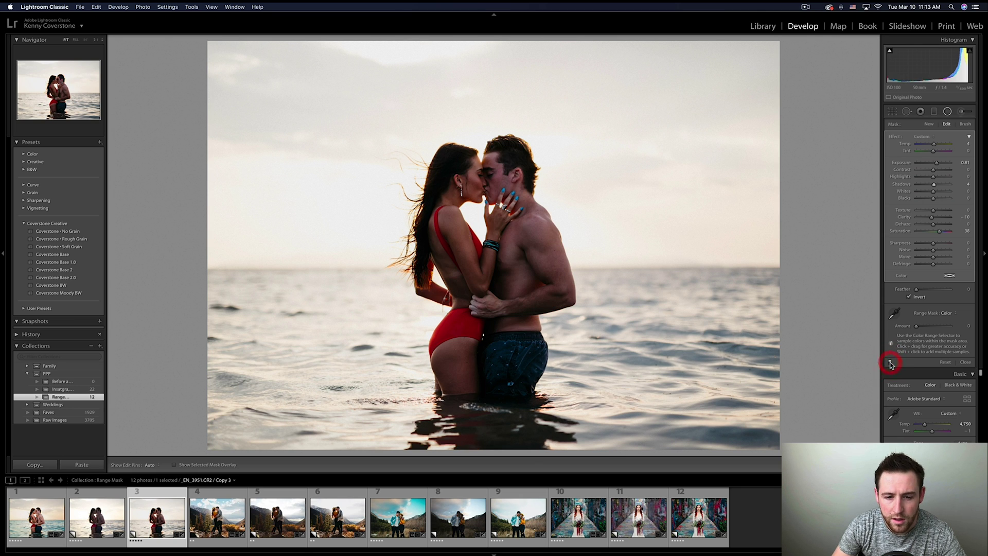
{"action": "left_click", "coordinate": [891, 363]}
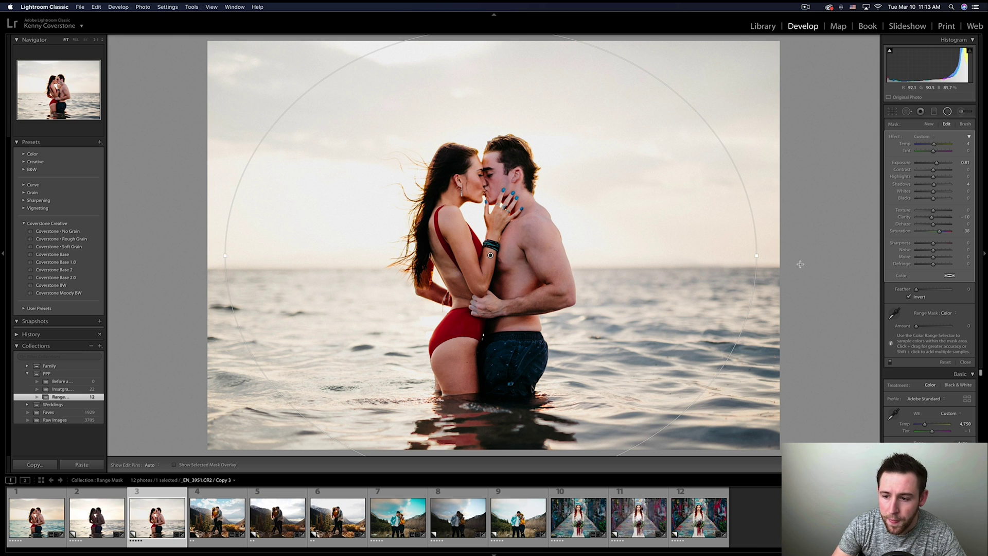
- At 1:4 zoom, draw a second, non-inverted radial filter reaching past the photo edges
{"action": "left_click", "coordinate": [928, 124]}
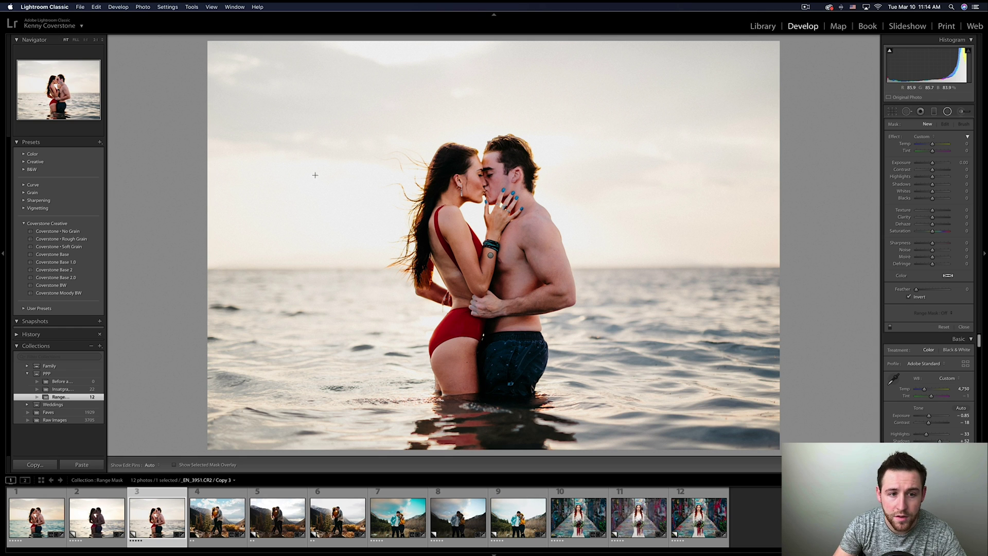
{"action": "left_click", "coordinate": [103, 40]}
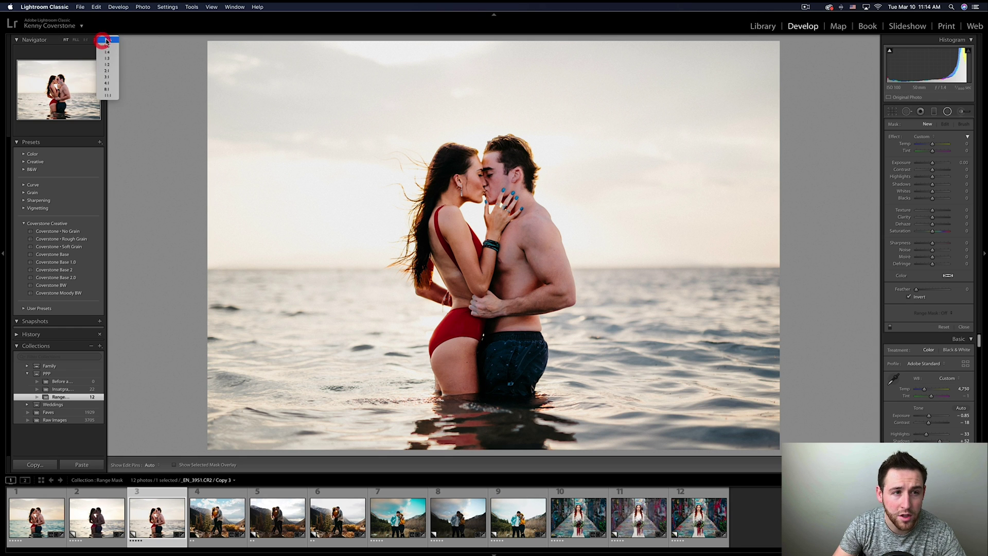
{"action": "left_click", "coordinate": [108, 52]}
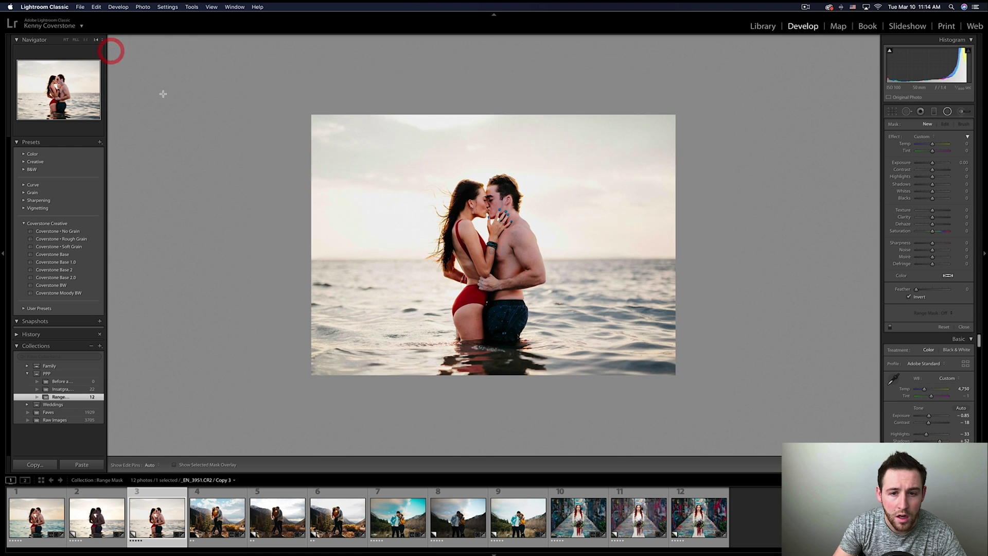
{"action": "left_click_drag", "start_coordinate": [463, 239], "coordinate": [756, 438]}
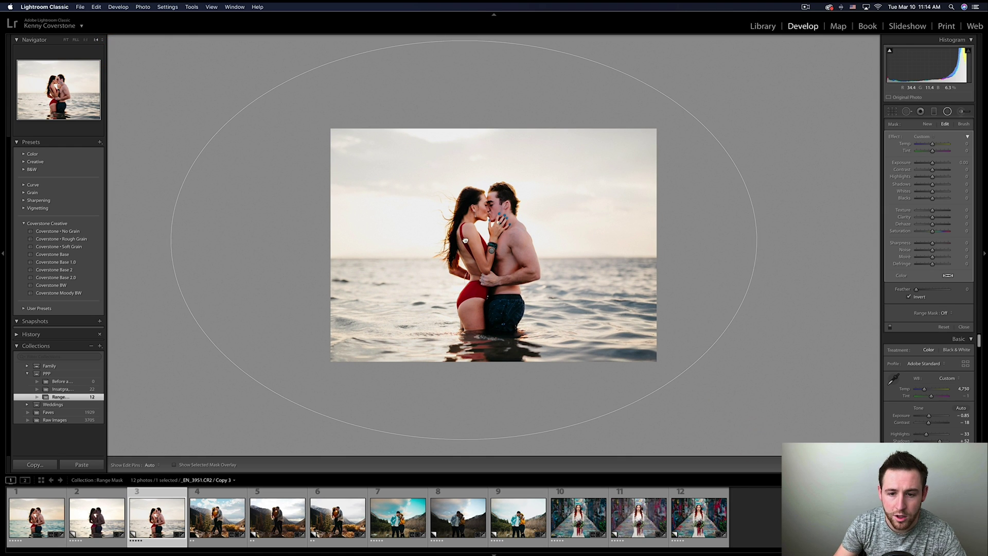
{"action": "left_click_drag", "start_coordinate": [463, 240], "coordinate": [491, 241]}
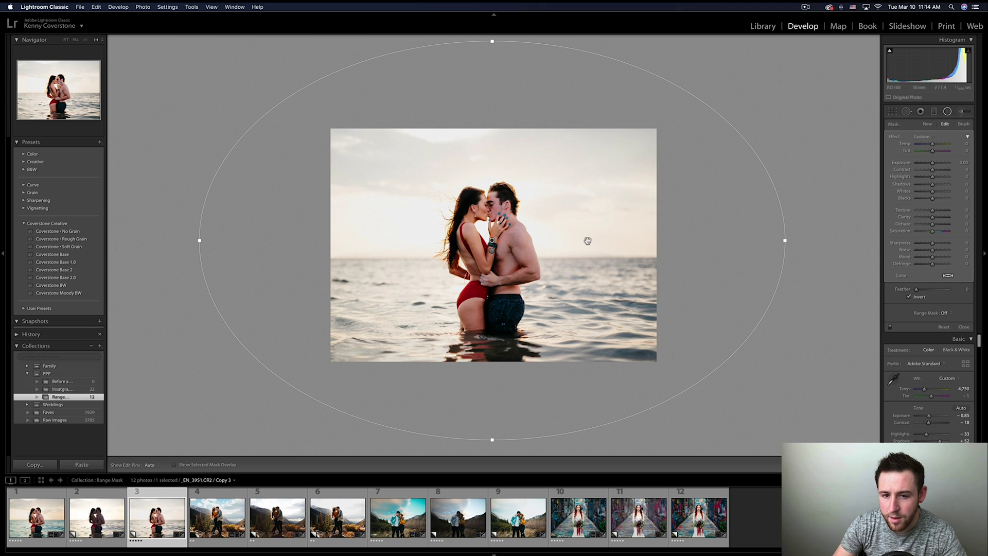
{"action": "left_click", "coordinate": [907, 295]}
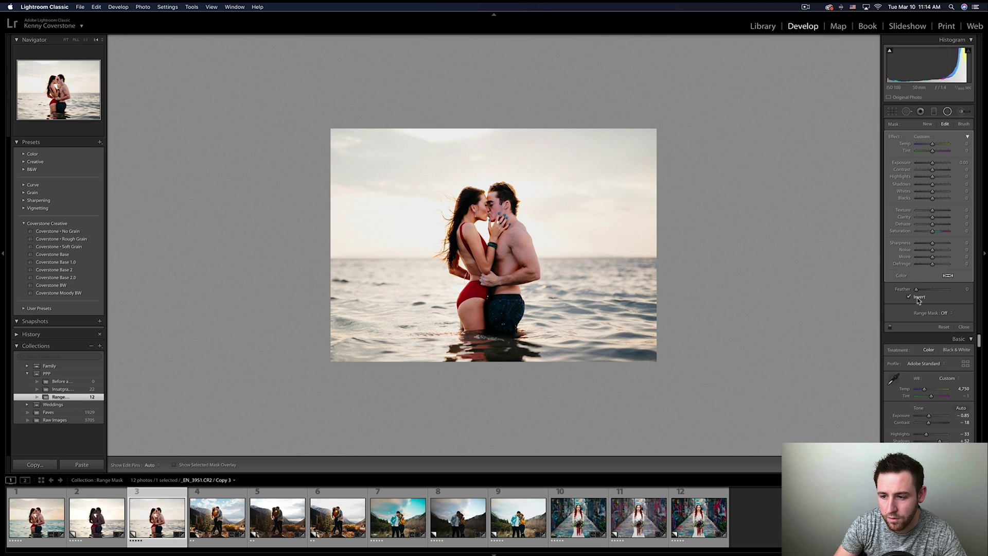
- Switch the new radial filter's range mask to Luminance and preview the luminance mask
{"action": "left_click", "coordinate": [949, 314]}
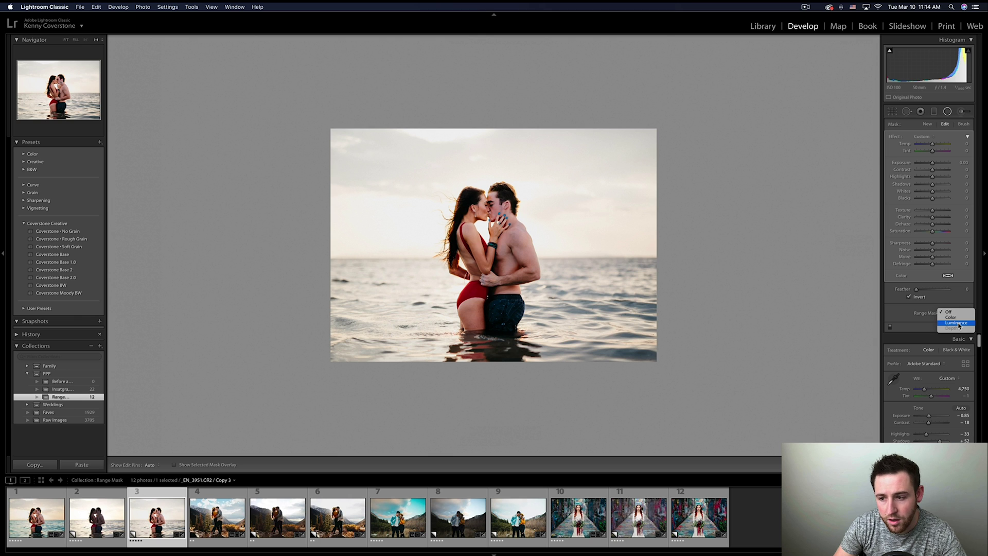
{"action": "left_click", "coordinate": [957, 323]}
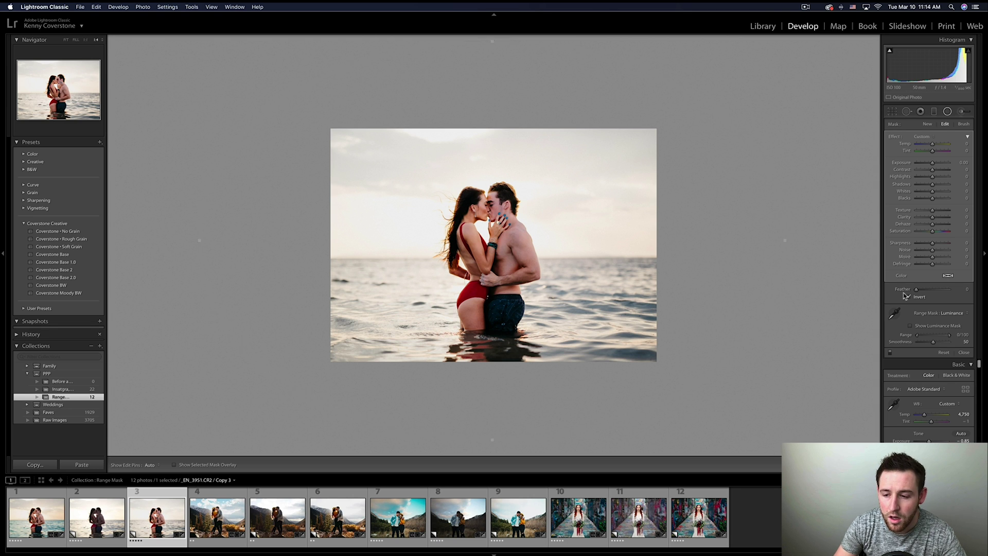
{"action": "left_click", "coordinate": [910, 327]}
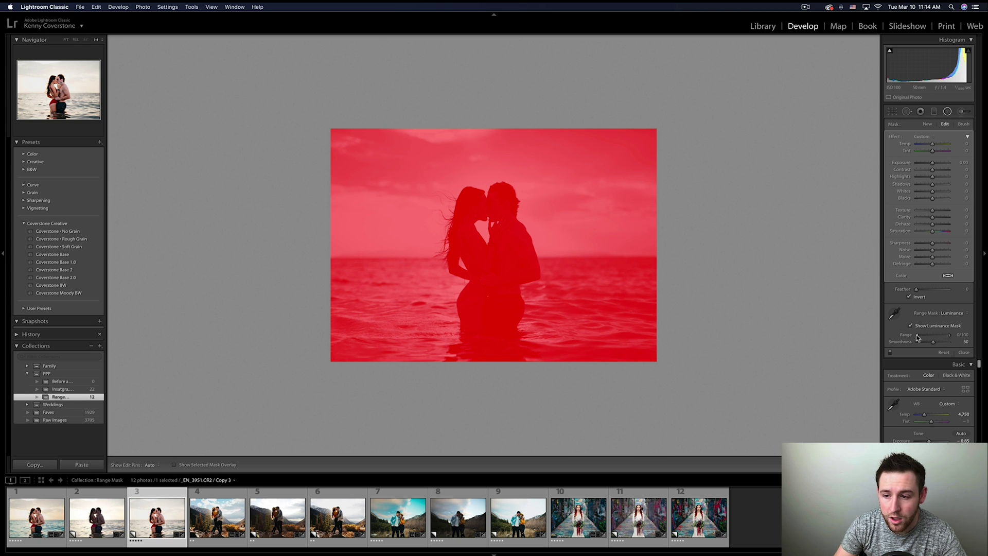
- Set the luminance range lower limit to 46 and smoothness to about 47, excluding the couple
{"action": "left_click_drag", "start_coordinate": [918, 337], "coordinate": [921, 341]}
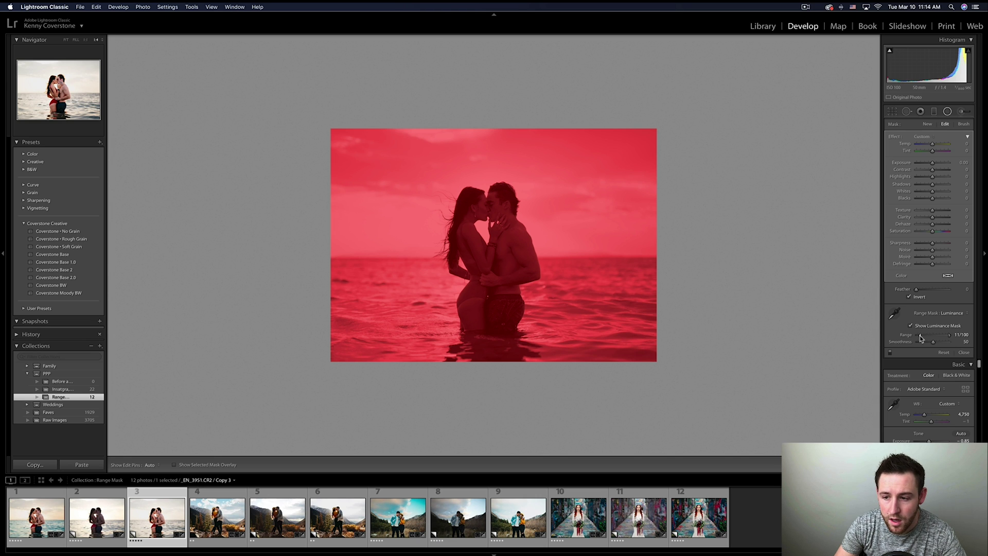
{"action": "left_click_drag", "start_coordinate": [919, 336], "coordinate": [920, 336]}
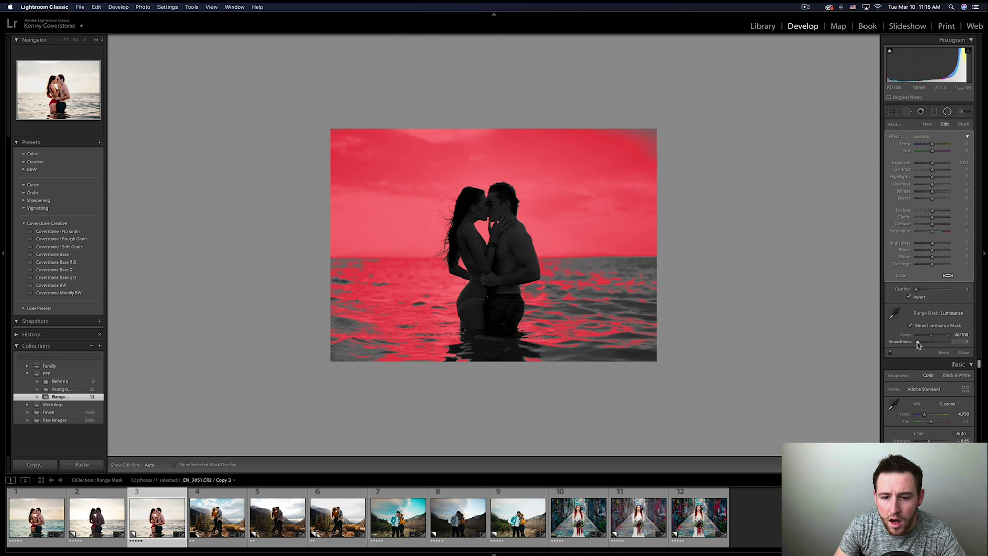
{"action": "left_click", "coordinate": [918, 344]}
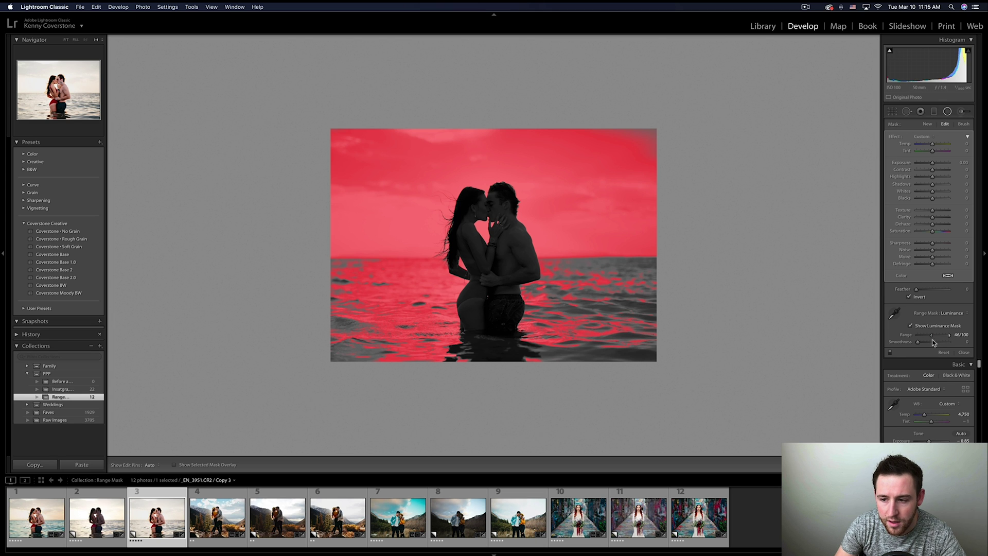
{"action": "left_click_drag", "start_coordinate": [925, 345], "coordinate": [943, 345]}
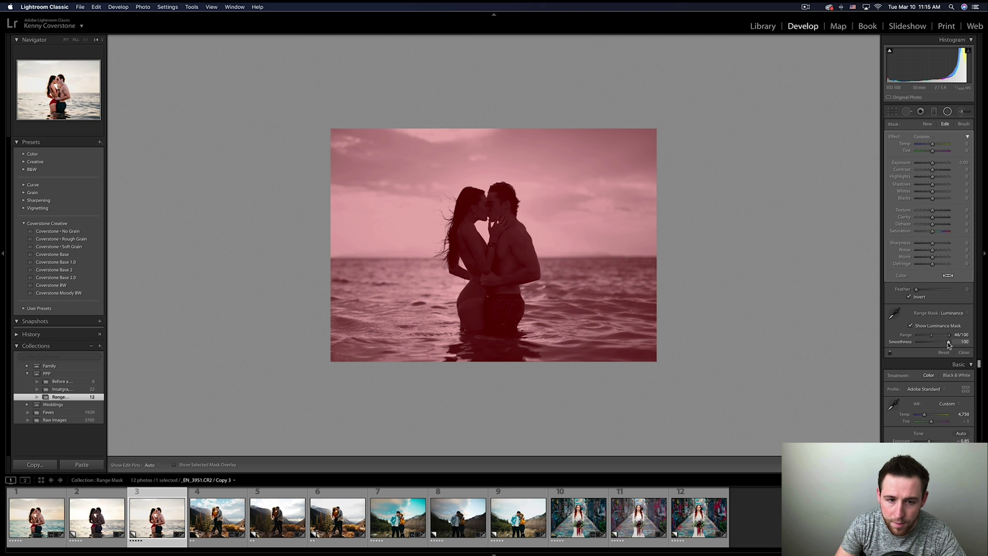
{"action": "left_click_drag", "start_coordinate": [949, 344], "coordinate": [933, 345]}
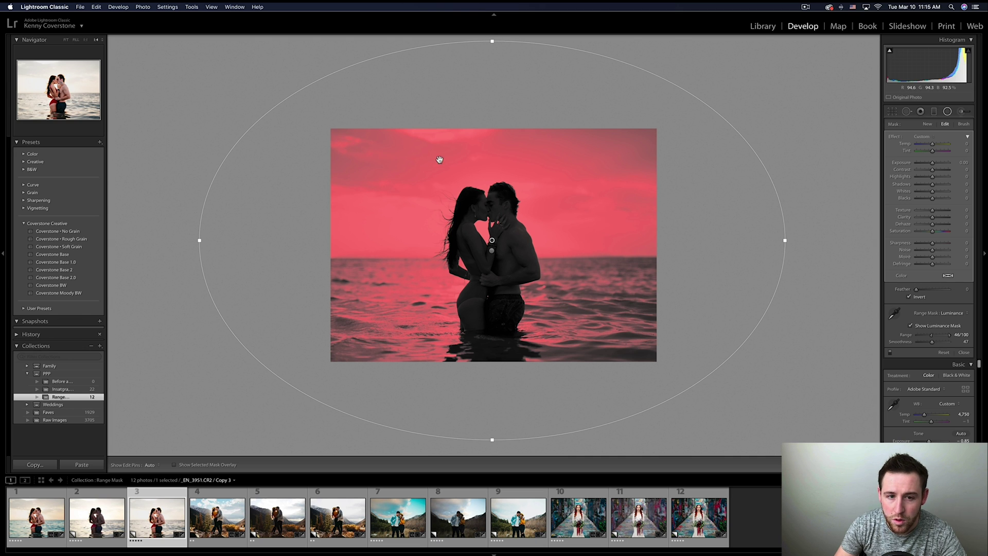
- Hide the luminance preview and darken the masked sky with Exposure -1.07 and Highlights -11
{"action": "left_click", "coordinate": [910, 327]}
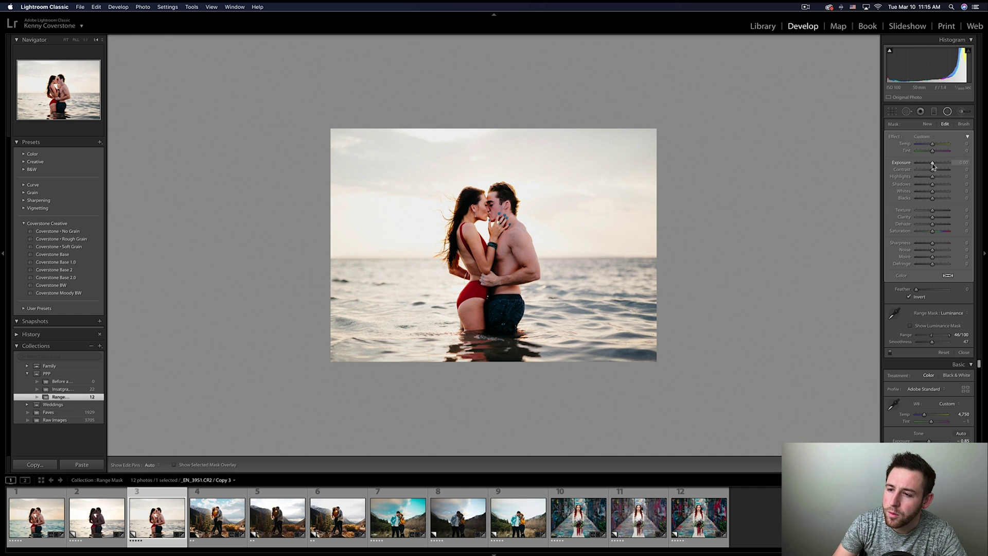
{"action": "left_click_drag", "start_coordinate": [934, 166], "coordinate": [929, 166]}
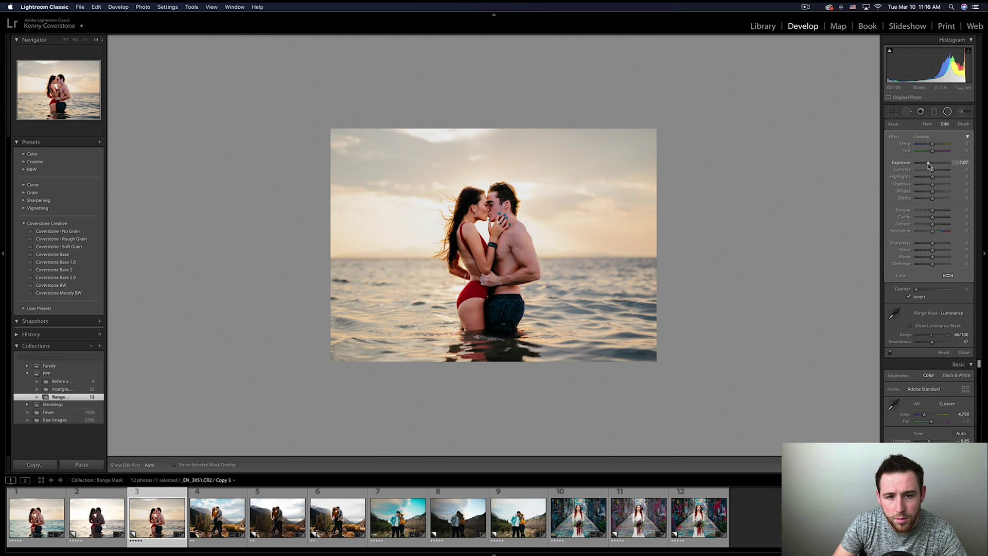
{"action": "left_click", "coordinate": [929, 163]}
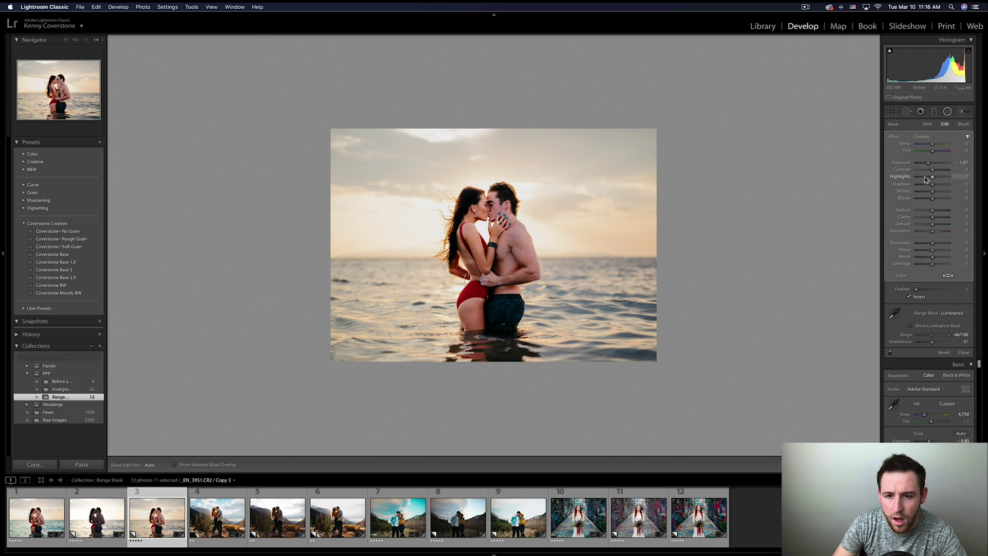
{"action": "left_click", "coordinate": [926, 177]}
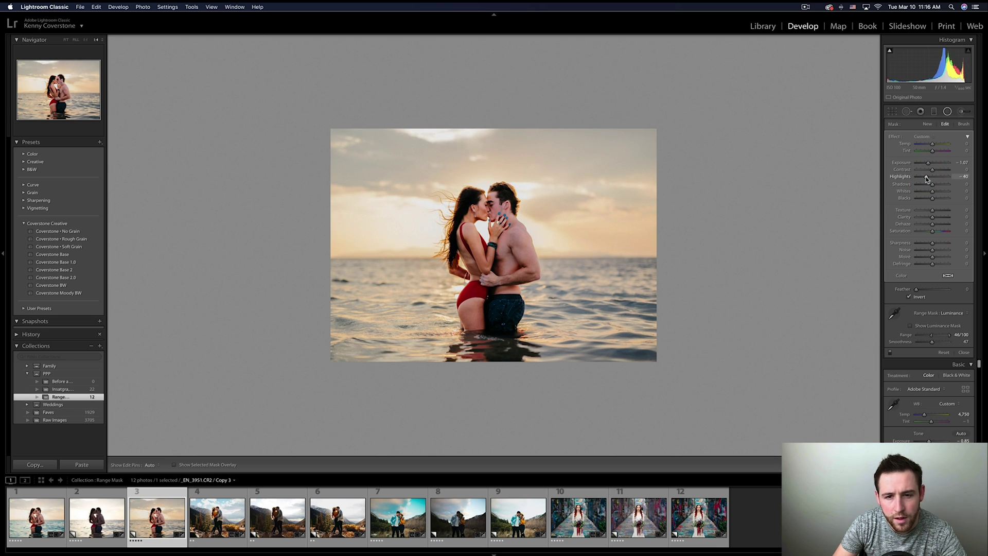
{"action": "left_click", "coordinate": [930, 177]}
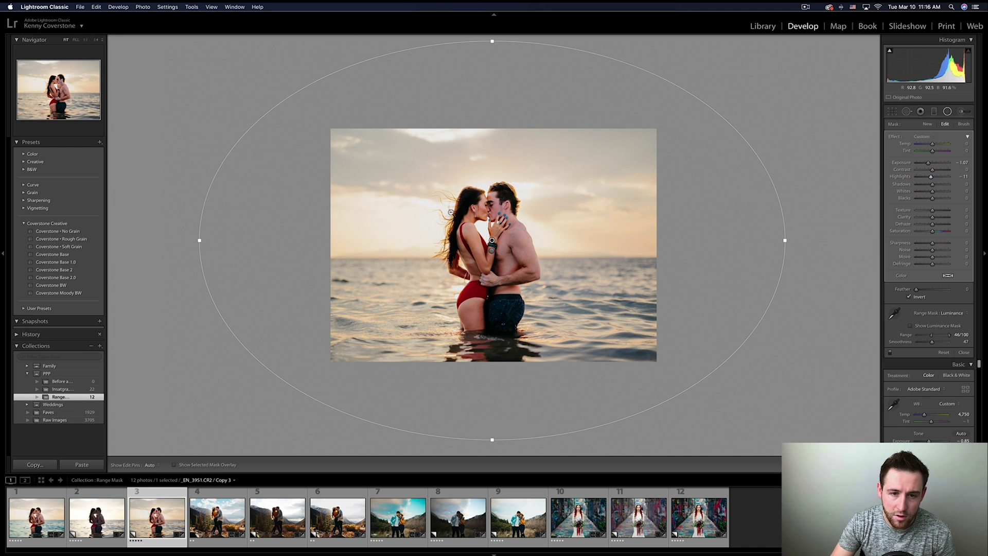
{"action": "key", "text": "z"}
{"action": "left_click", "coordinate": [103, 41]}
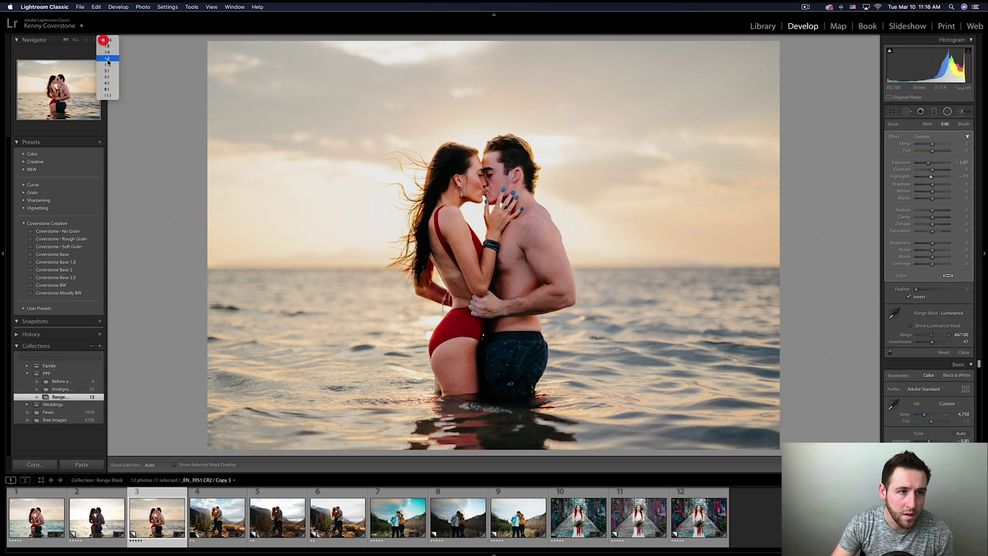
- Inspect the sky mask edges at 2:1 zoom with mask smoothness dropped to 0
{"action": "left_click", "coordinate": [106, 73]}
{"action": "scroll", "coordinate": [745, 217], "scroll_direction": "right", "scroll_amount": 10}
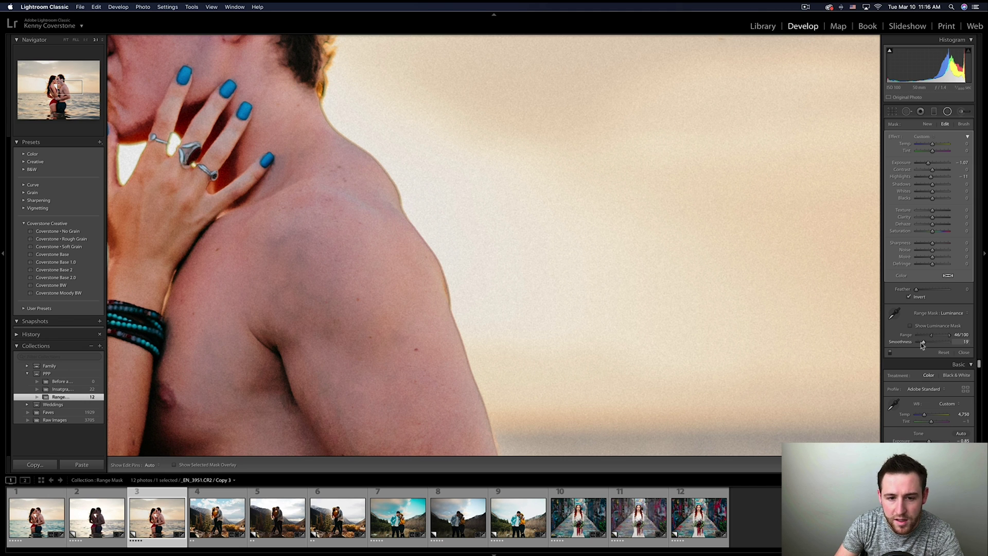
{"action": "left_click_drag", "start_coordinate": [922, 344], "coordinate": [899, 342]}
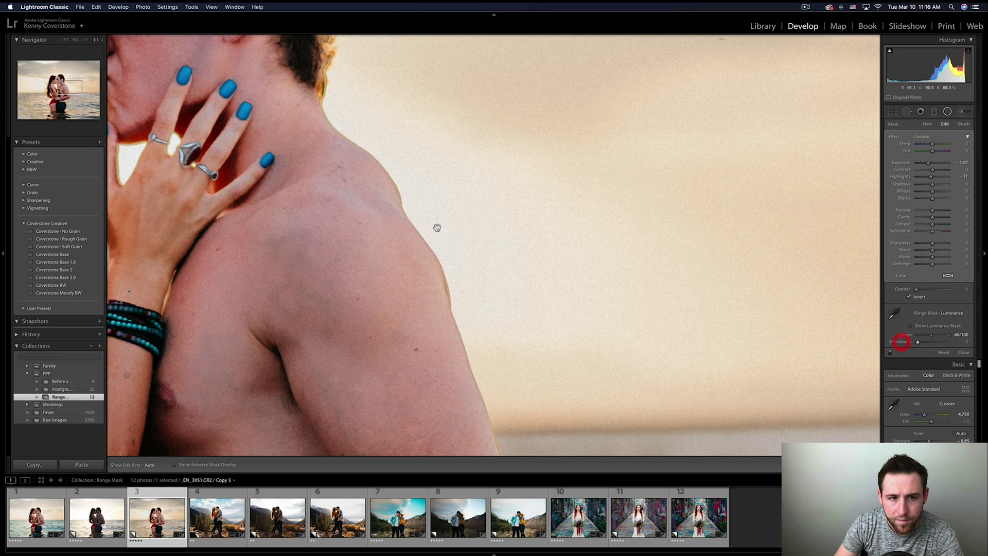
{"action": "left_click", "coordinate": [544, 270]}
{"action": "left_click", "coordinate": [449, 250]}
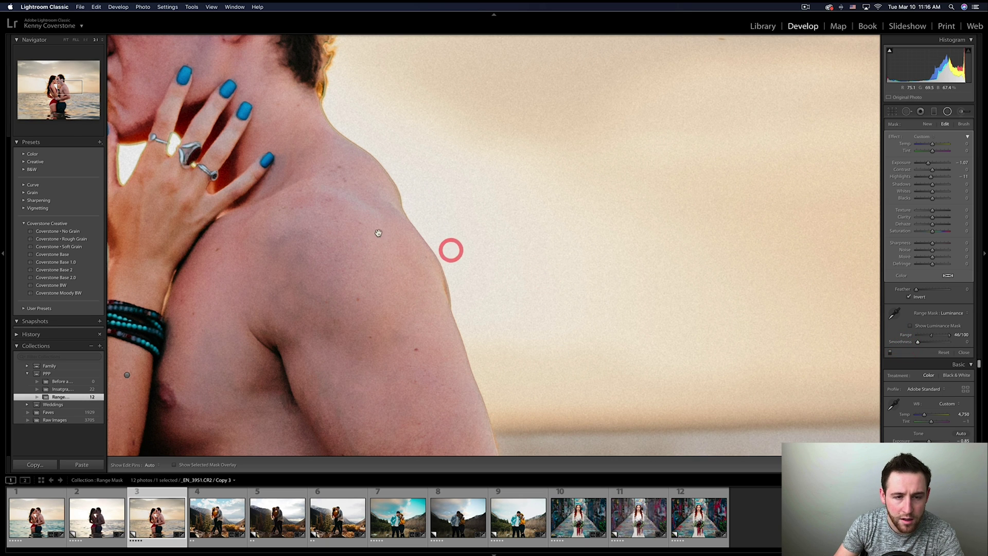
{"action": "left_click", "coordinate": [373, 206]}
{"action": "left_click", "coordinate": [78, 99]}
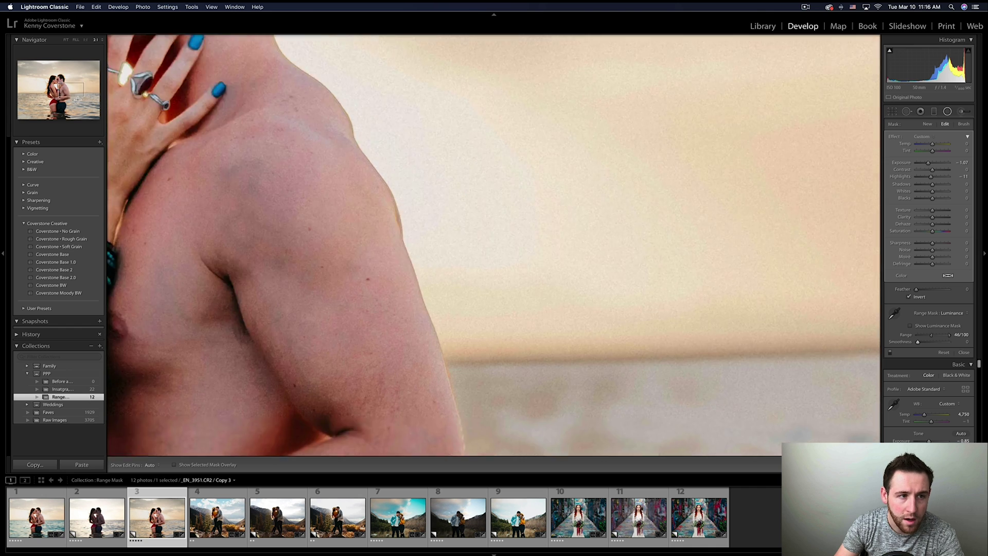
{"action": "left_click", "coordinate": [537, 233]}
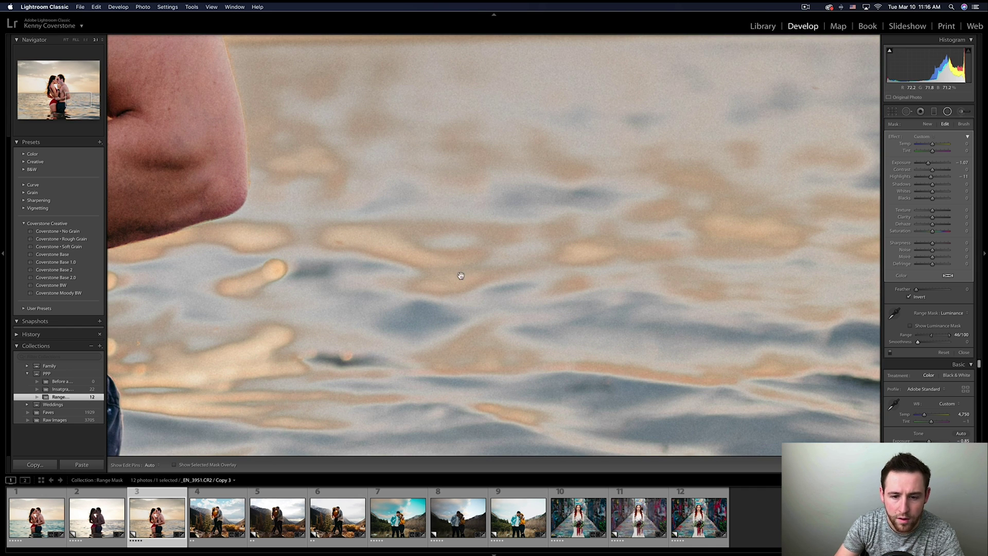
- Back at Fit view, settle the mask smoothness at 54 and start an Adjustment Brush mask
{"action": "left_click", "coordinate": [66, 39]}
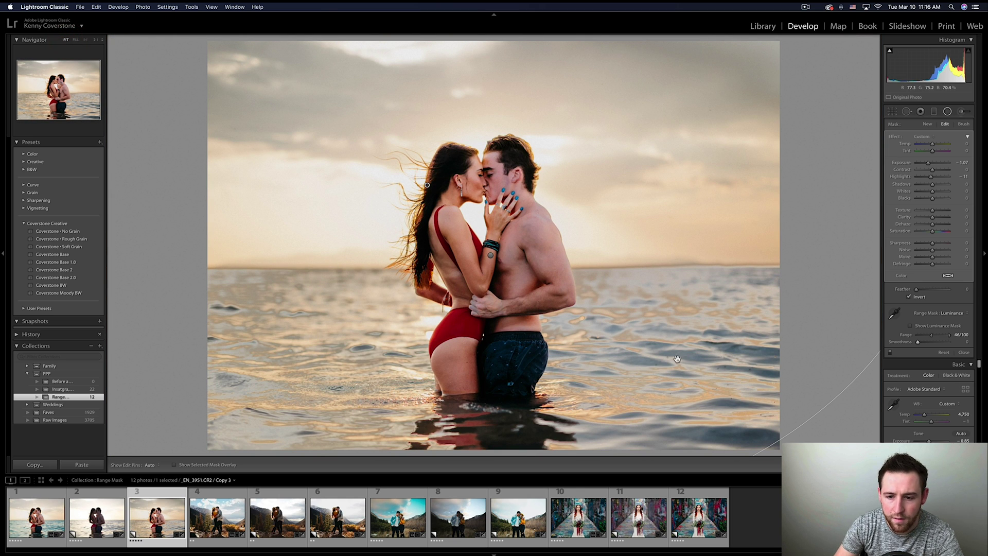
{"action": "left_click", "coordinate": [932, 342]}
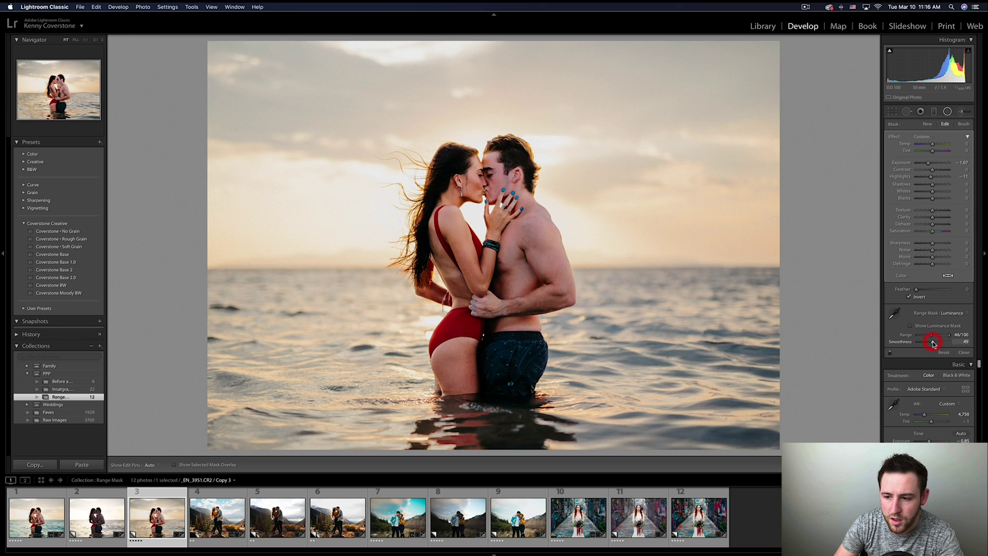
{"action": "left_click", "coordinate": [549, 219]}
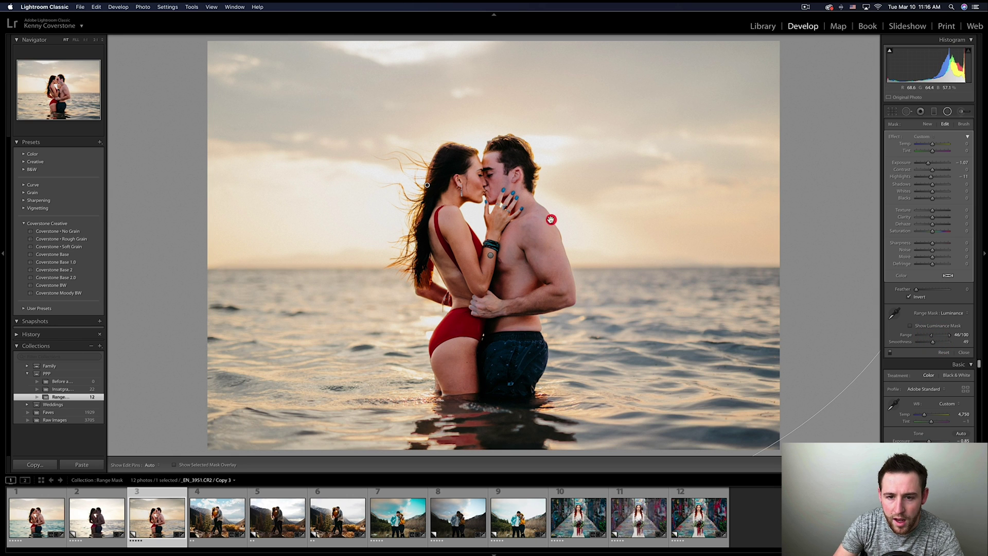
{"action": "left_click", "coordinate": [936, 342]}
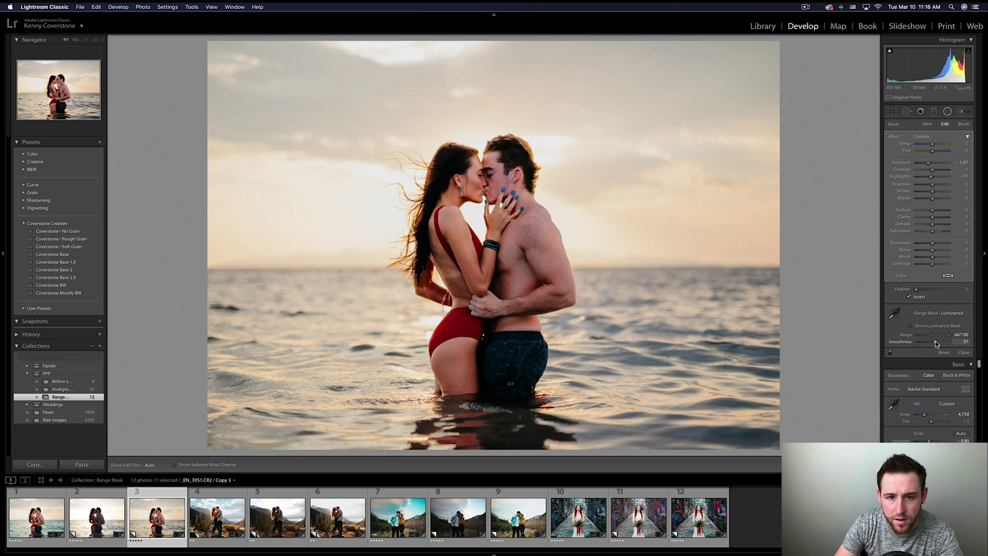
{"action": "left_click_drag", "start_coordinate": [935, 344], "coordinate": [934, 343]}
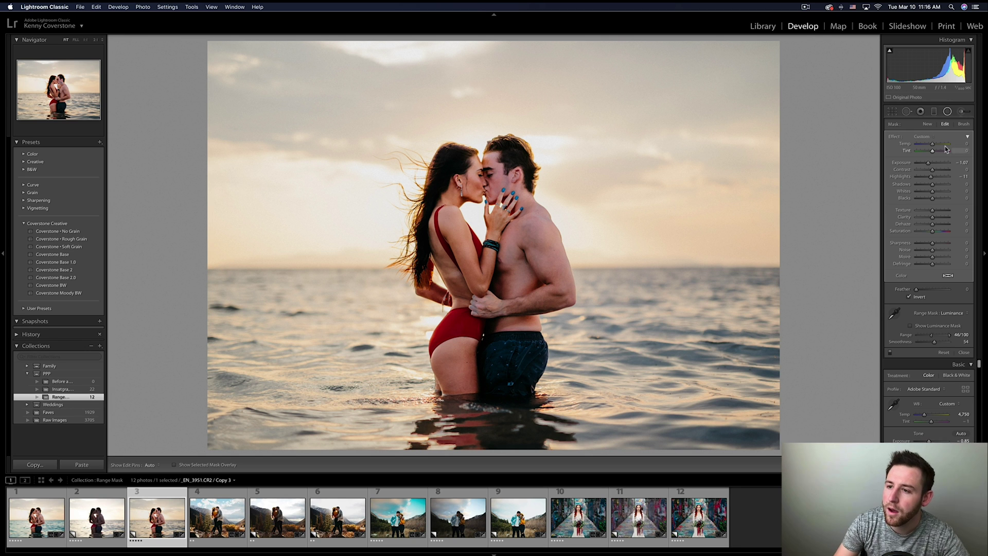
{"action": "left_click", "coordinate": [962, 112]}
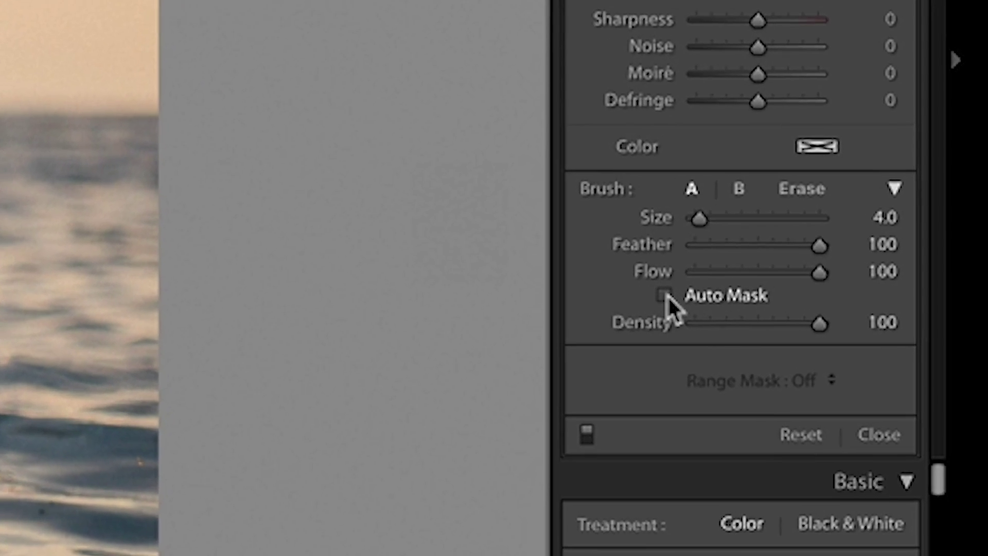
- Turn on Auto Mask and enlarge the adjustment brush to size 13.0
{"action": "left_click", "coordinate": [747, 302]}
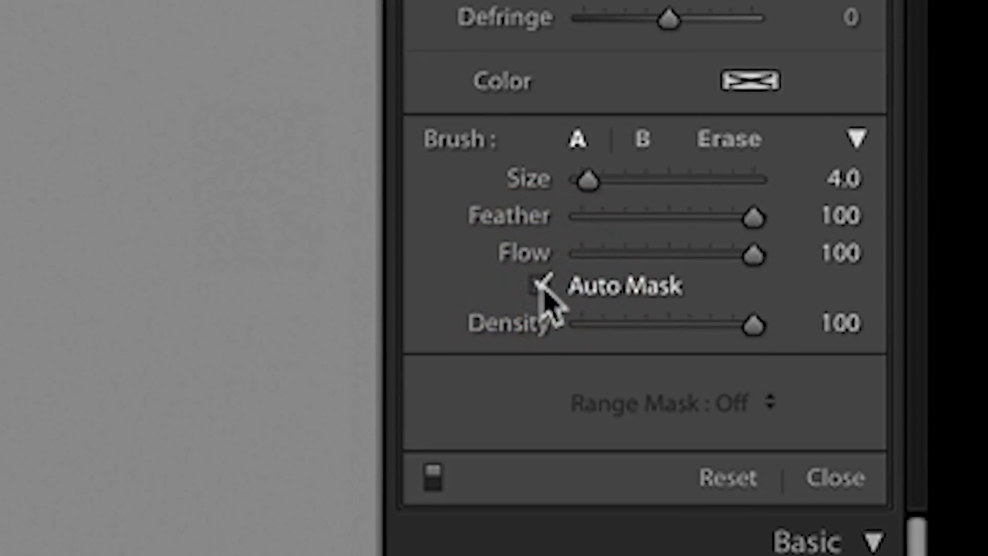
{"action": "key", "text": "bracketright"}
{"action": "key", "text": "bracketright"}
{"action": "key", "text": "bracketright"}
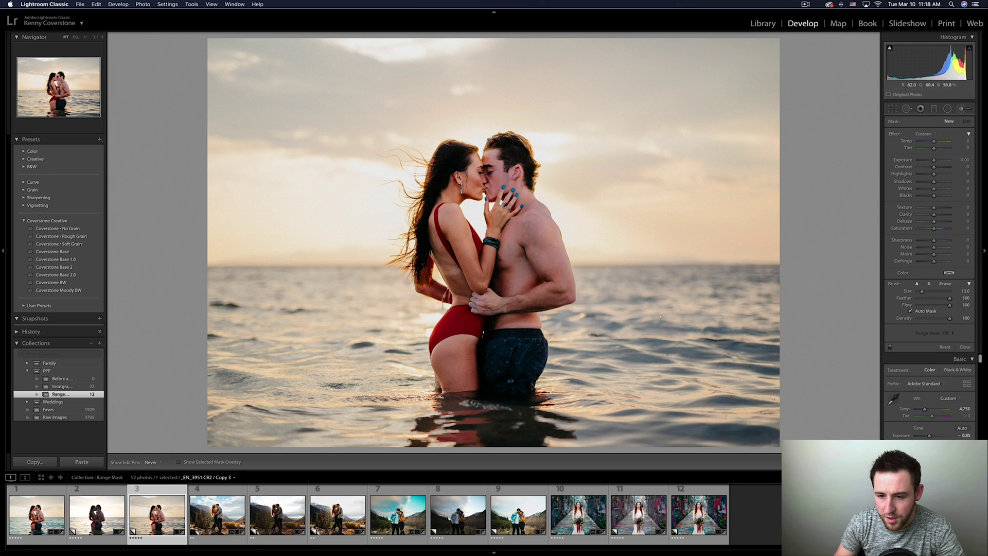
- Paint the brush mask along the horizon water and left of the couple, with the overlay shown
{"action": "left_click", "coordinate": [667, 315]}
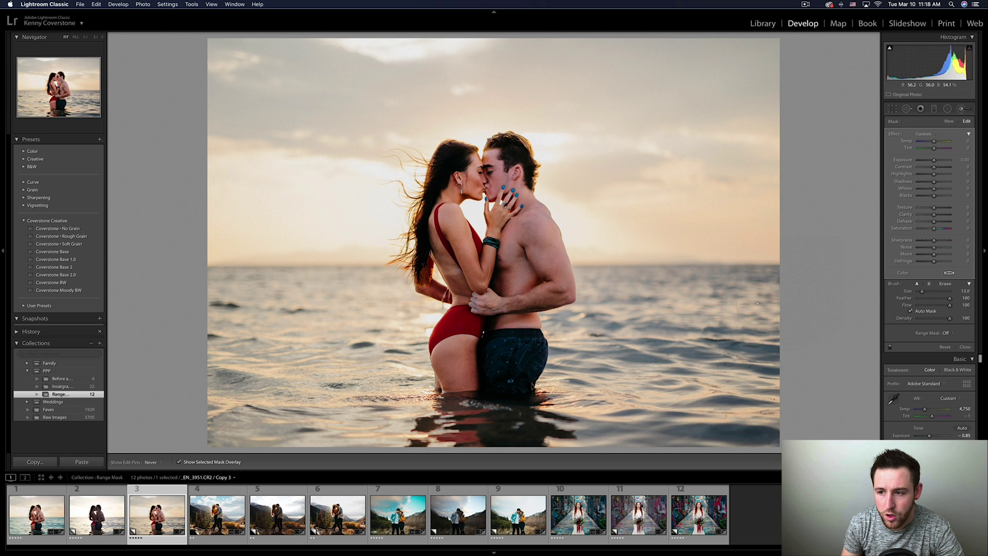
{"action": "key", "text": "o"}
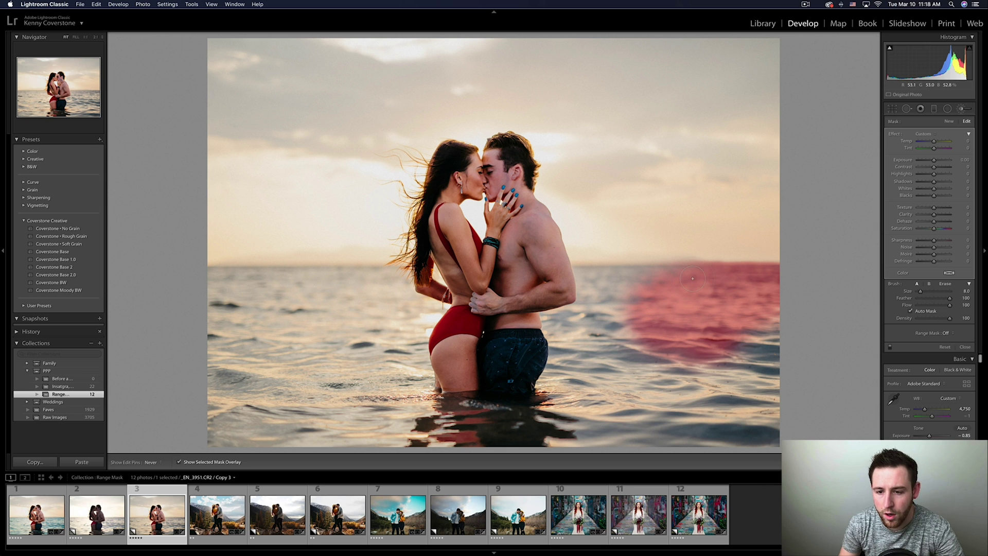
{"action": "left_click_drag", "start_coordinate": [689, 279], "coordinate": [586, 275]}
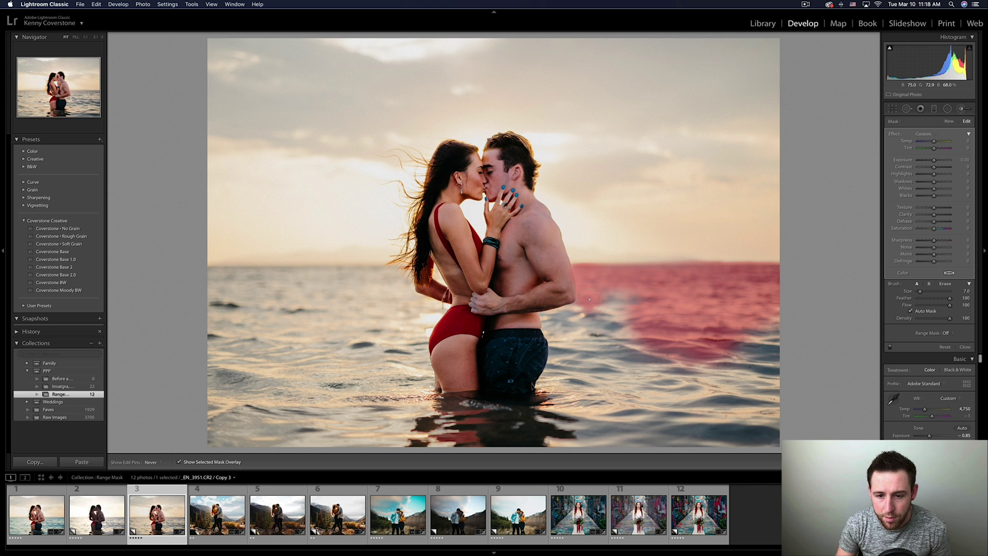
{"action": "mouse_move", "coordinate": [588, 302]}
{"action": "left_mouse_down"}
{"action": "mouse_move", "coordinate": [576, 316]}
{"action": "mouse_move", "coordinate": [554, 315]}
{"action": "mouse_move", "coordinate": [553, 378]}
{"action": "mouse_move", "coordinate": [564, 389]}
{"action": "left_mouse_up"}
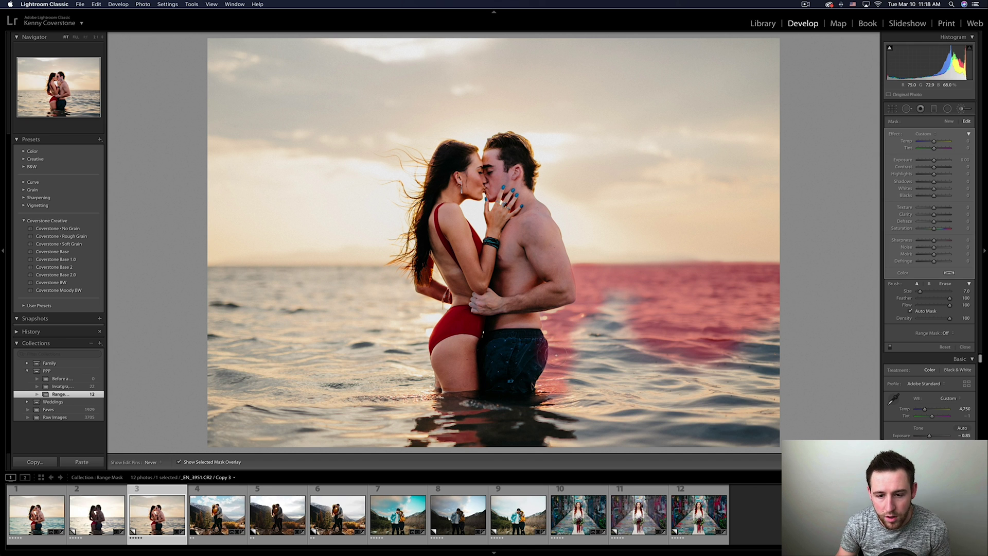
{"action": "left_click_drag", "start_coordinate": [544, 351], "coordinate": [541, 360]}
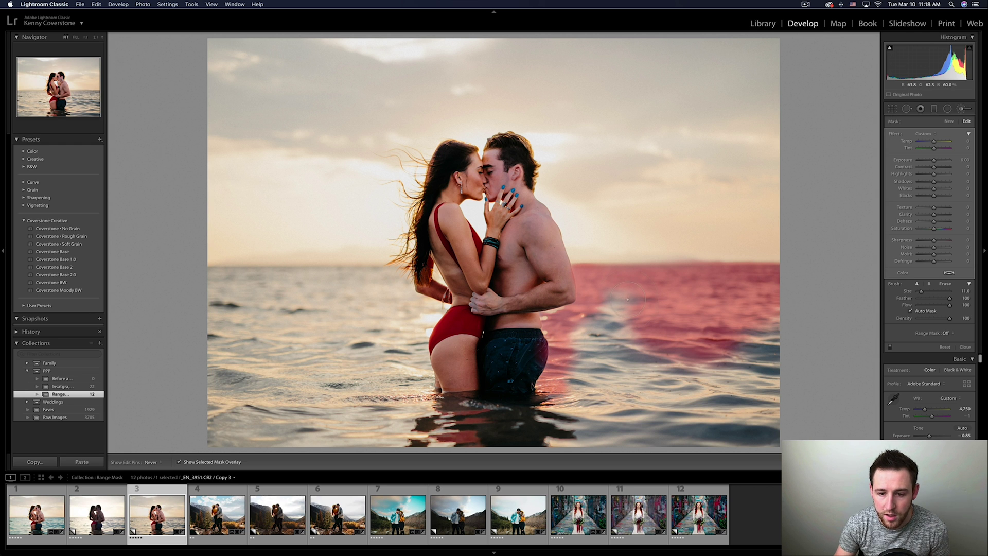
- Extend the brush mask over the remaining sea right of, below and upper-left of the couple
{"action": "mouse_move", "coordinate": [627, 298]}
{"action": "left_mouse_down"}
{"action": "mouse_move", "coordinate": [584, 355]}
{"action": "mouse_move", "coordinate": [579, 396]}
{"action": "mouse_move", "coordinate": [700, 326]}
{"action": "left_mouse_up"}
{"action": "scroll", "coordinate": [700, 326], "scroll_direction": "up", "scroll_amount": 1}
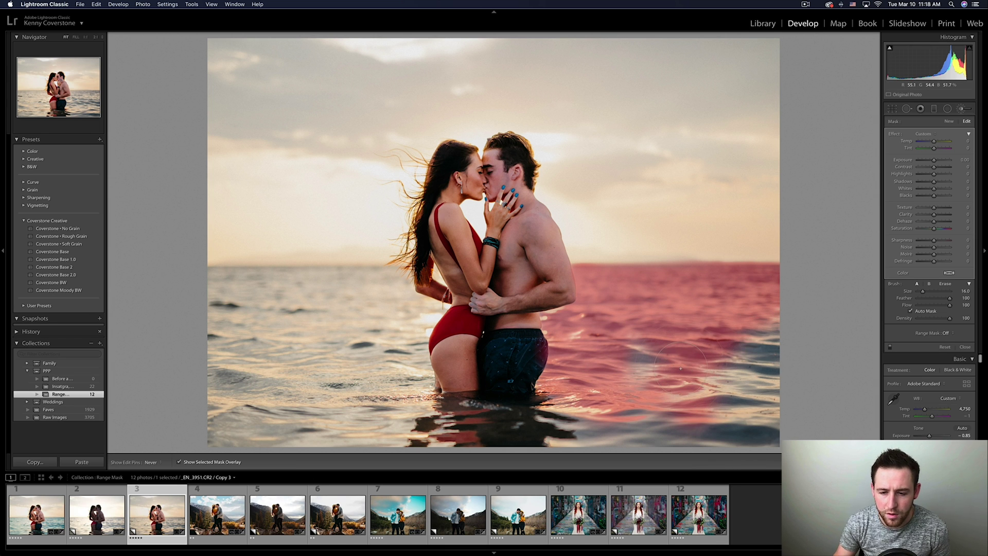
{"action": "scroll", "coordinate": [643, 360], "scroll_direction": "up", "scroll_amount": 2}
{"action": "left_click_drag", "start_coordinate": [648, 379], "coordinate": [659, 414]}
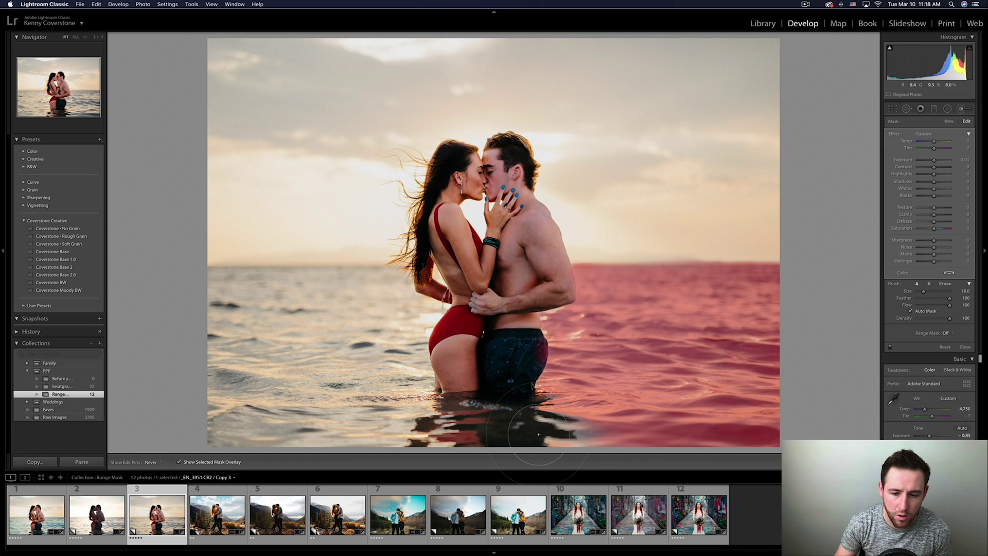
{"action": "left_click_drag", "start_coordinate": [538, 435], "coordinate": [427, 425]}
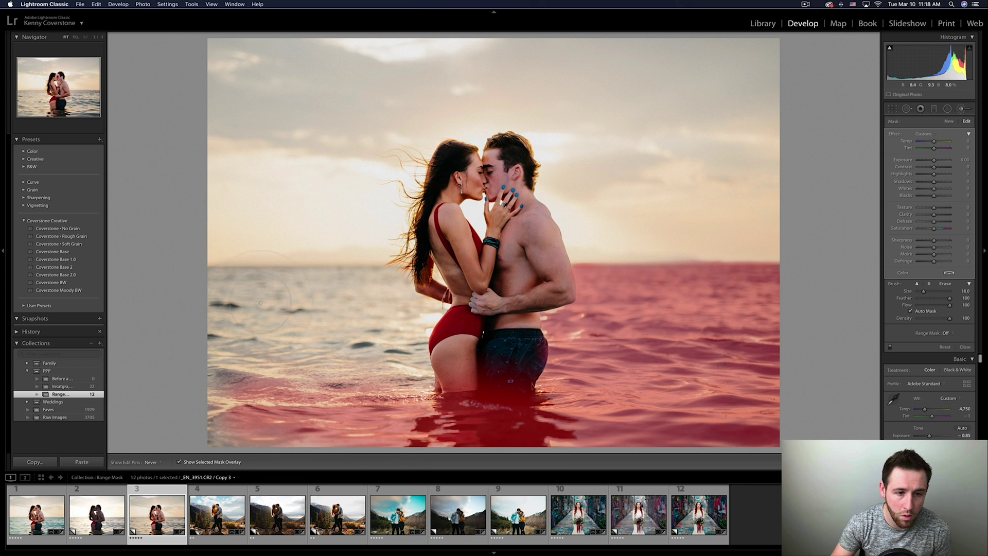
{"action": "mouse_move", "coordinate": [300, 318]}
{"action": "left_mouse_down"}
{"action": "mouse_move", "coordinate": [409, 317]}
{"action": "mouse_move", "coordinate": [419, 332]}
{"action": "mouse_move", "coordinate": [380, 355]}
{"action": "mouse_move", "coordinate": [282, 358]}
{"action": "mouse_move", "coordinate": [309, 381]}
{"action": "left_mouse_up"}
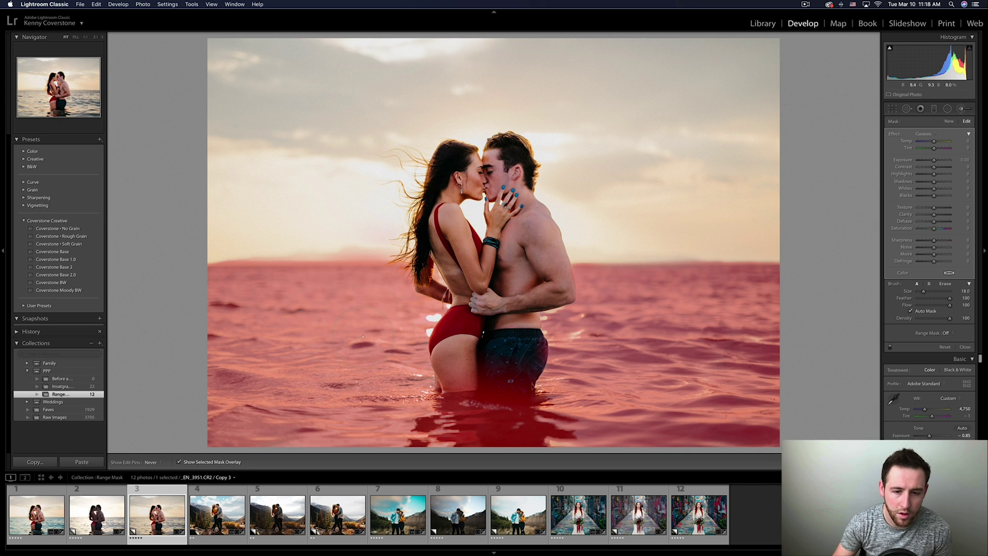
{"action": "scroll", "coordinate": [383, 257], "scroll_direction": "down", "scroll_amount": 6}
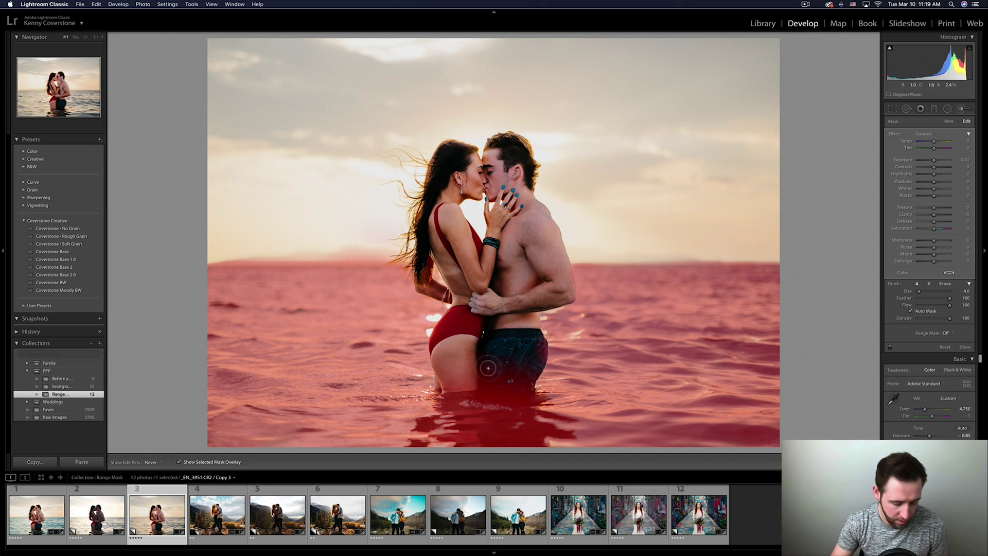
- Erase the stray mask off the man's dark shorts, then hide the red overlay to see the natural water
{"action": "scroll", "coordinate": [489, 367], "scroll_direction": "up", "scroll_amount": 6}
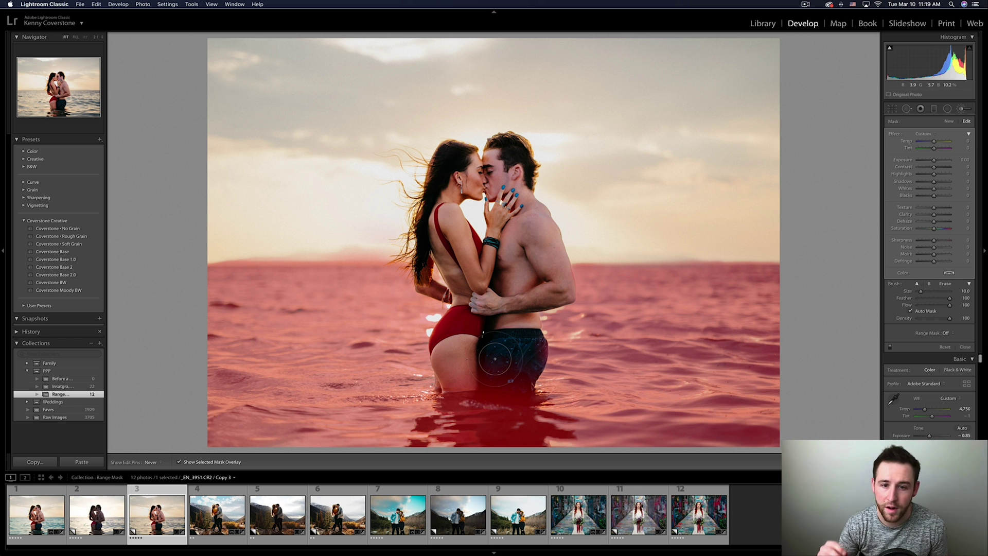
{"action": "key", "text": "alt"}
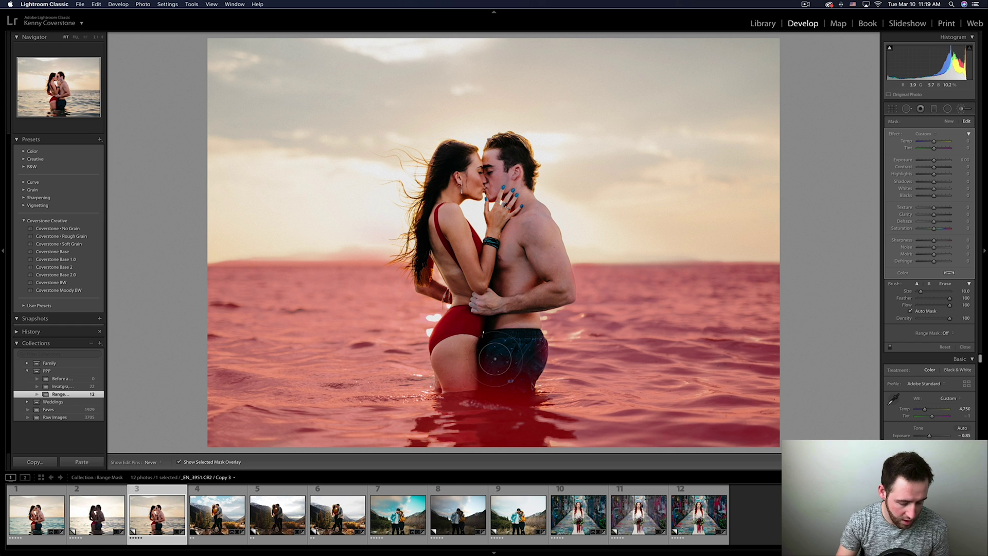
{"action": "scroll", "coordinate": [494, 358], "scroll_direction": "down", "scroll_amount": 6}
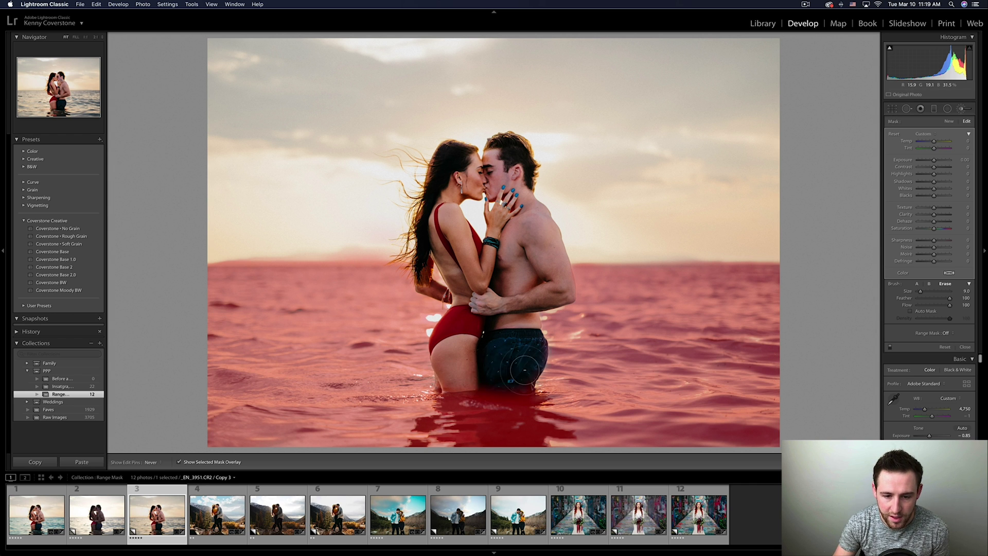
{"action": "key", "text": "alt"}
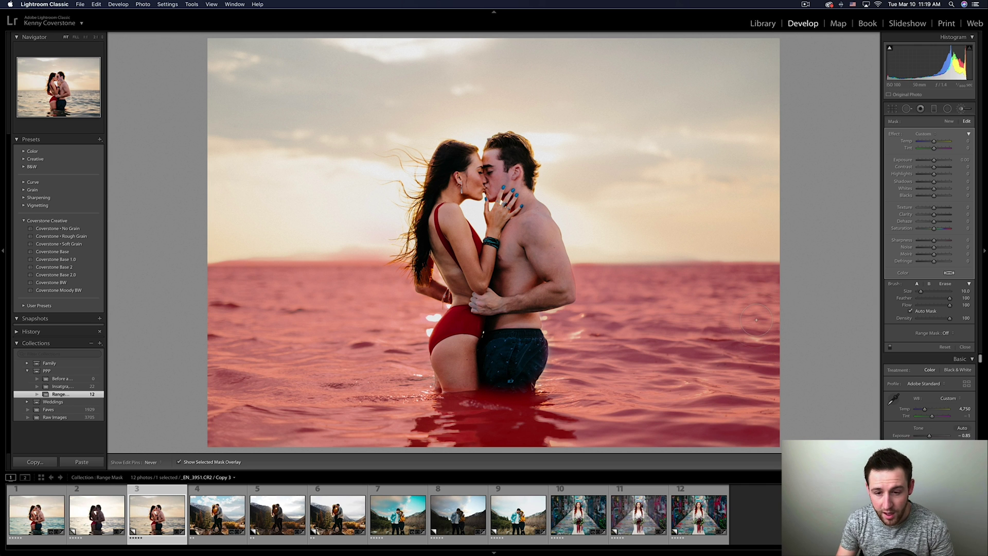
{"action": "key", "text": "o"}
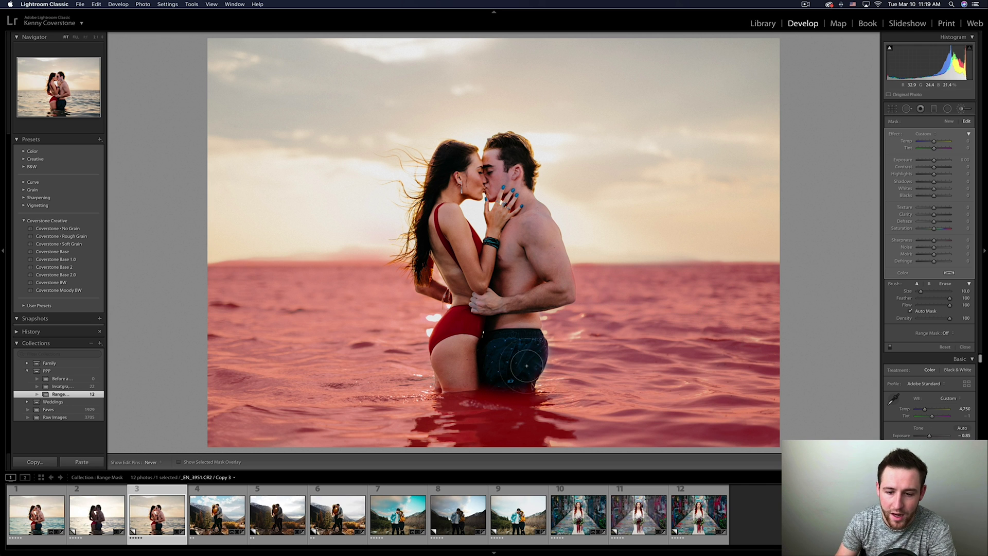
{"action": "key", "text": "o"}
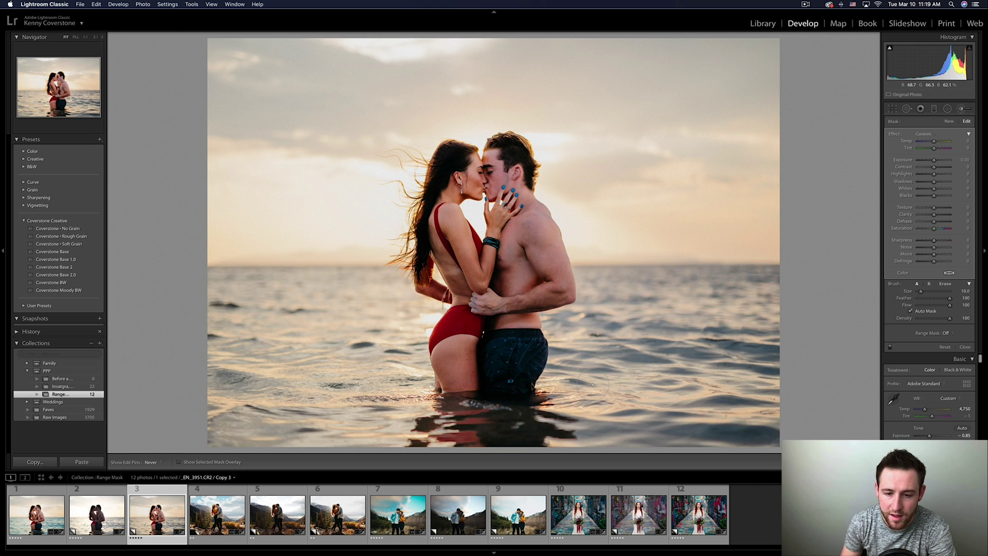
- Cool the masked sea toward teal, settling around Temp -24 and Tint -25
{"action": "left_click", "coordinate": [927, 143]}
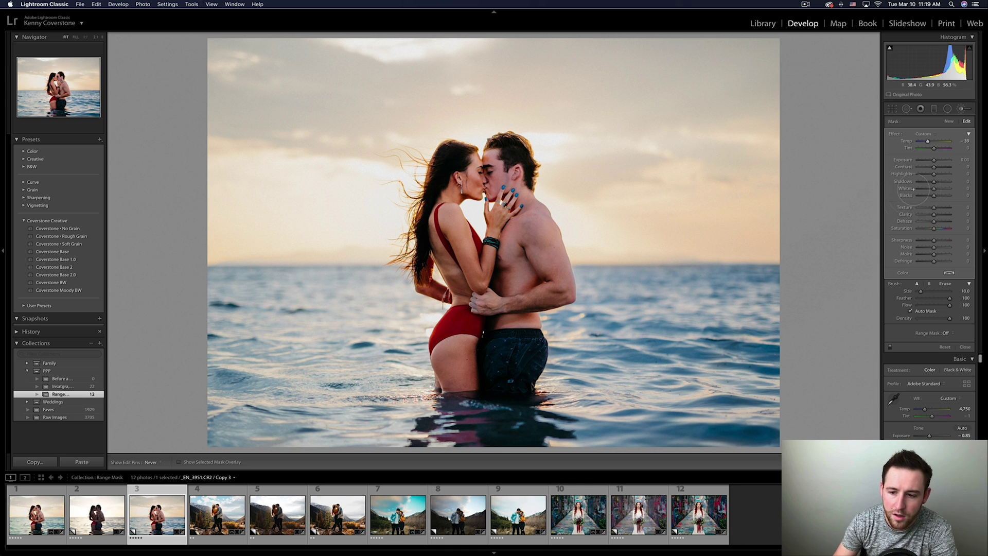
{"action": "left_click_drag", "start_coordinate": [929, 150], "coordinate": [930, 145]}
{"action": "left_click", "coordinate": [929, 144]}
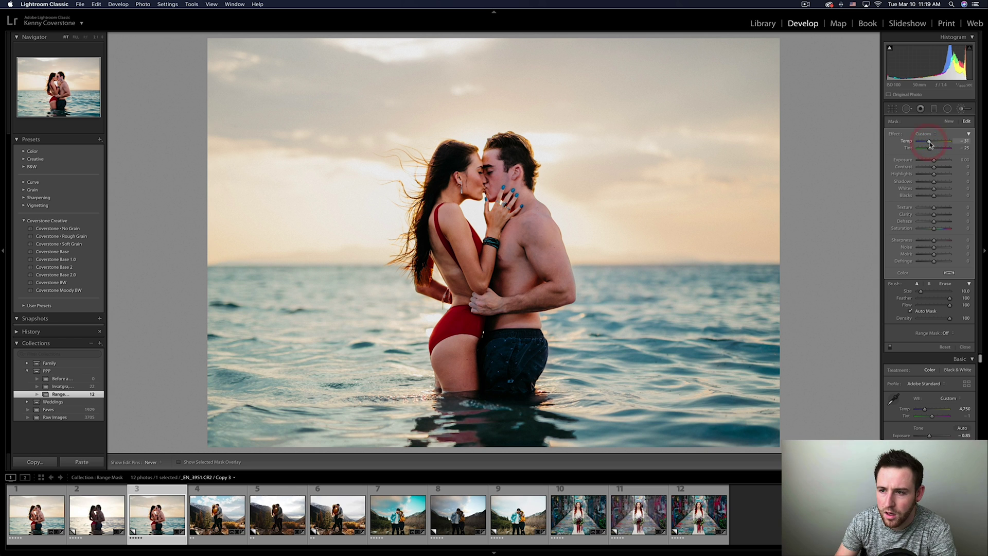
{"action": "left_click", "coordinate": [931, 144]}
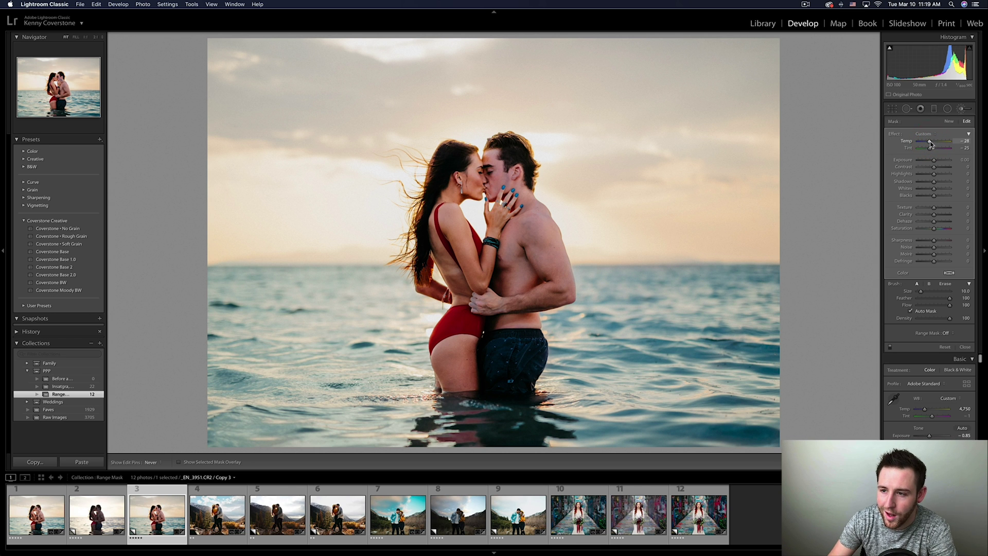
{"action": "left_click_drag", "start_coordinate": [930, 145], "coordinate": [931, 150]}
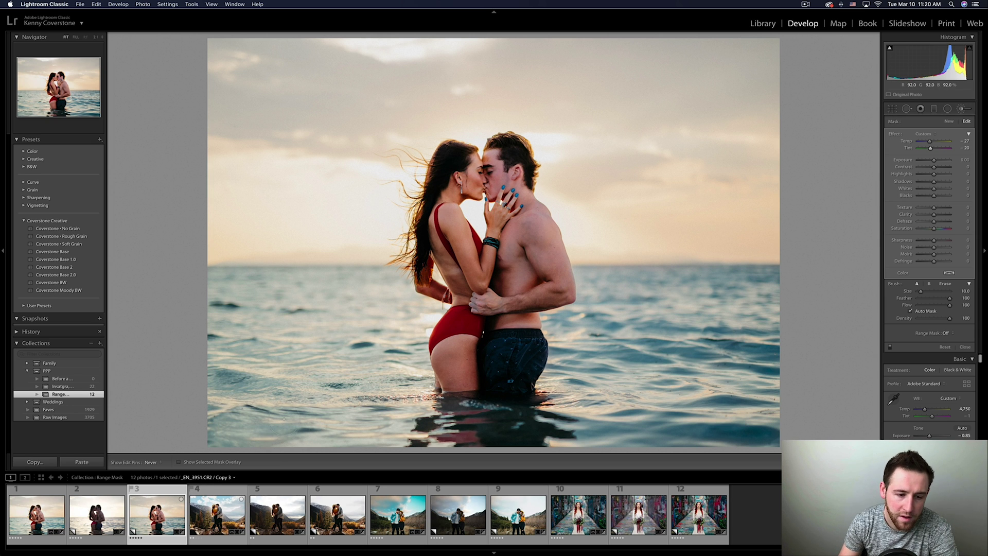
- Step through thumbnails 4, 5 and 6 to the brighter mountain couple copy and choose the Graduated Filter
{"action": "left_click", "coordinate": [215, 509]}
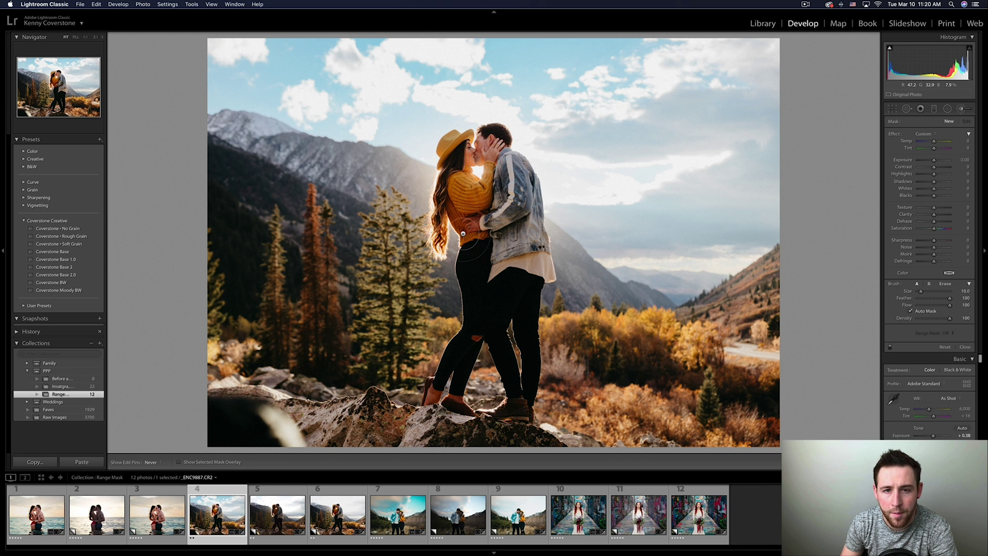
{"action": "left_click", "coordinate": [278, 515]}
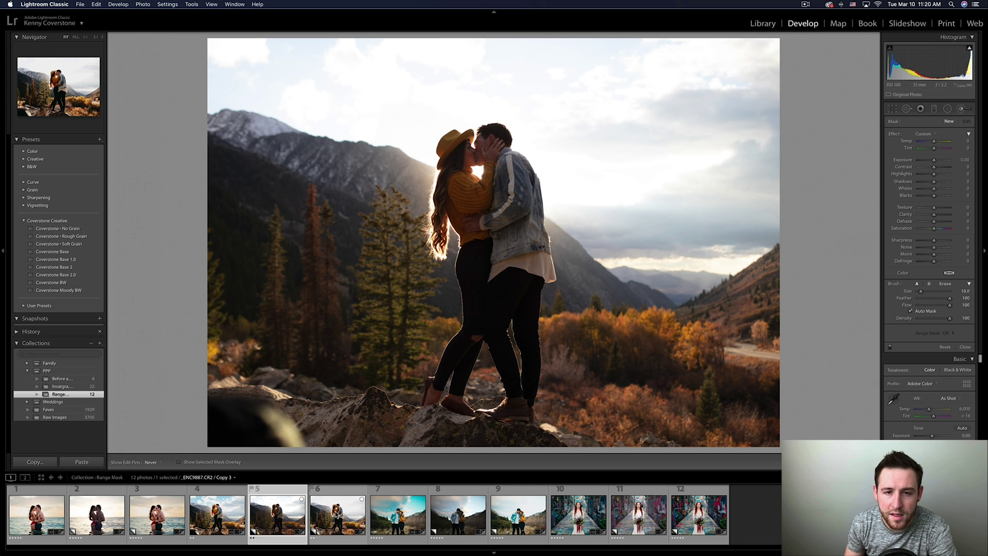
{"action": "left_click", "coordinate": [337, 513]}
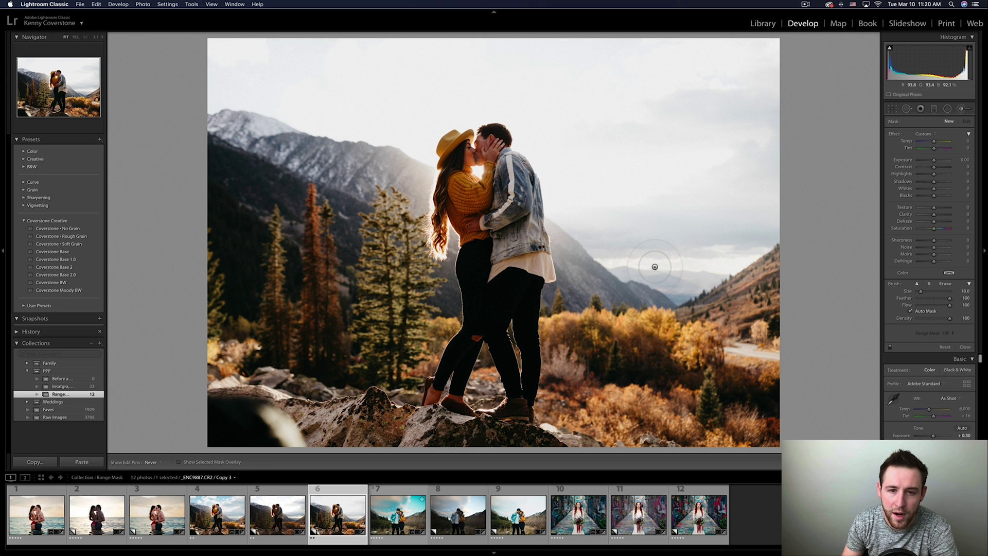
{"action": "key", "text": "bracketright"}
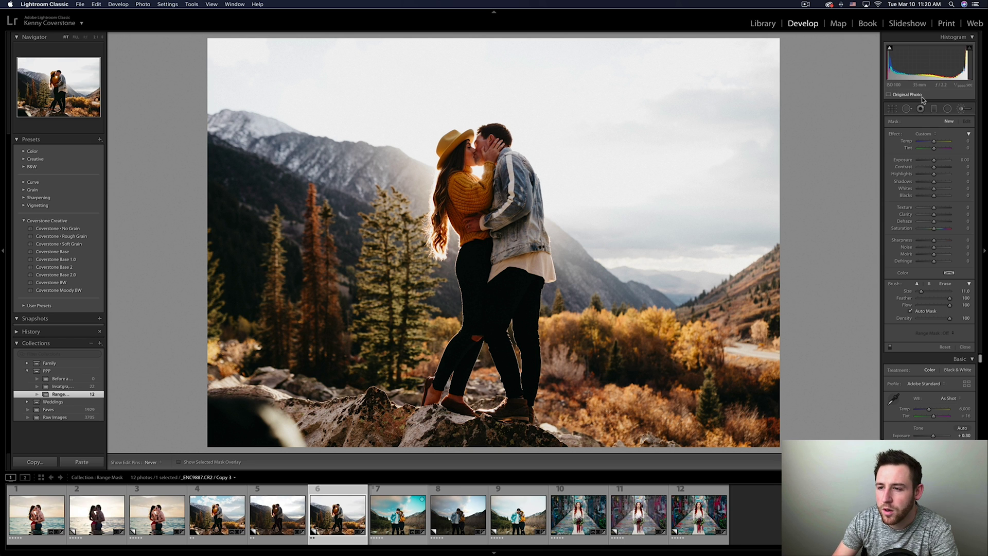
{"action": "left_click", "coordinate": [933, 108]}
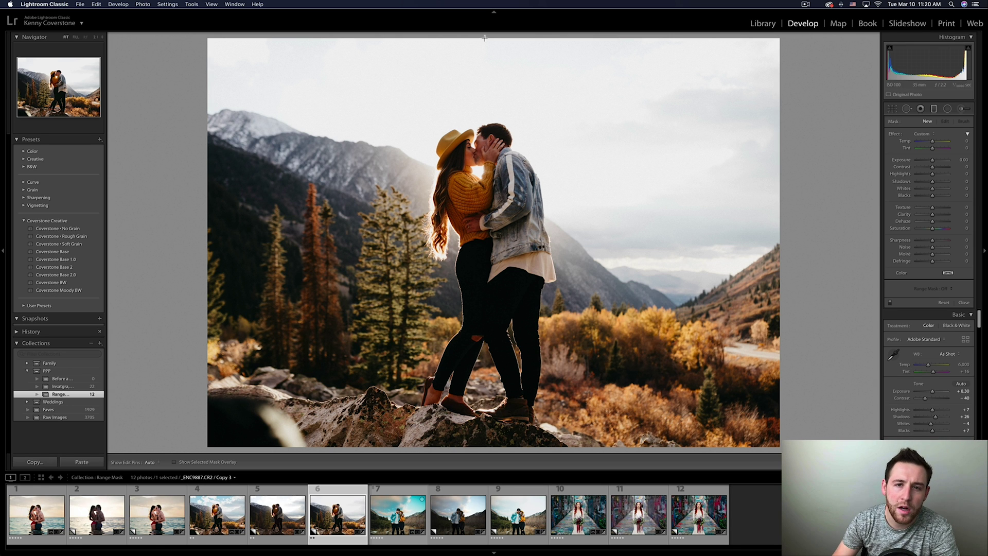
- Draw an angled graduated filter across the sky, running from the top edge toward the couple
{"action": "left_click_drag", "start_coordinate": [501, 36], "coordinate": [441, 345]}
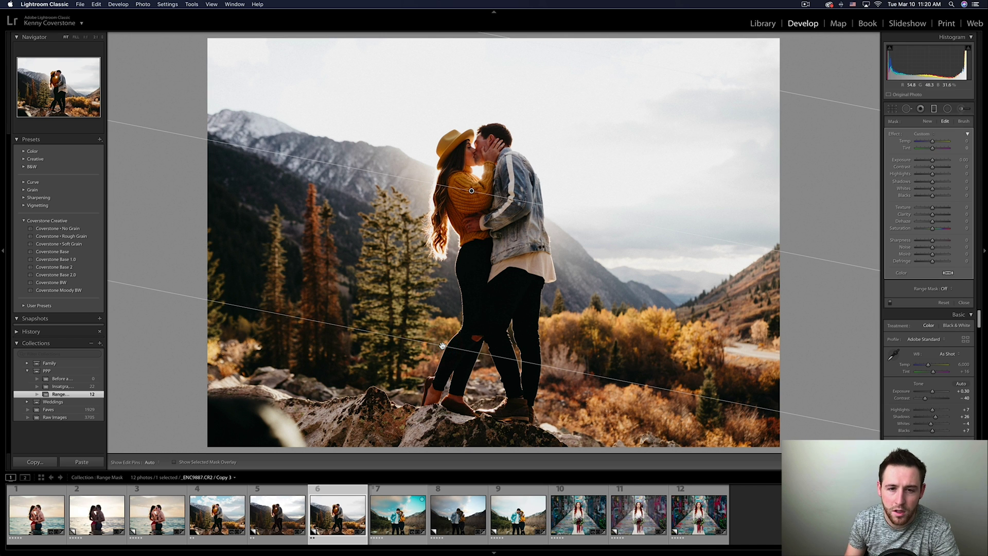
{"action": "key", "text": "h"}
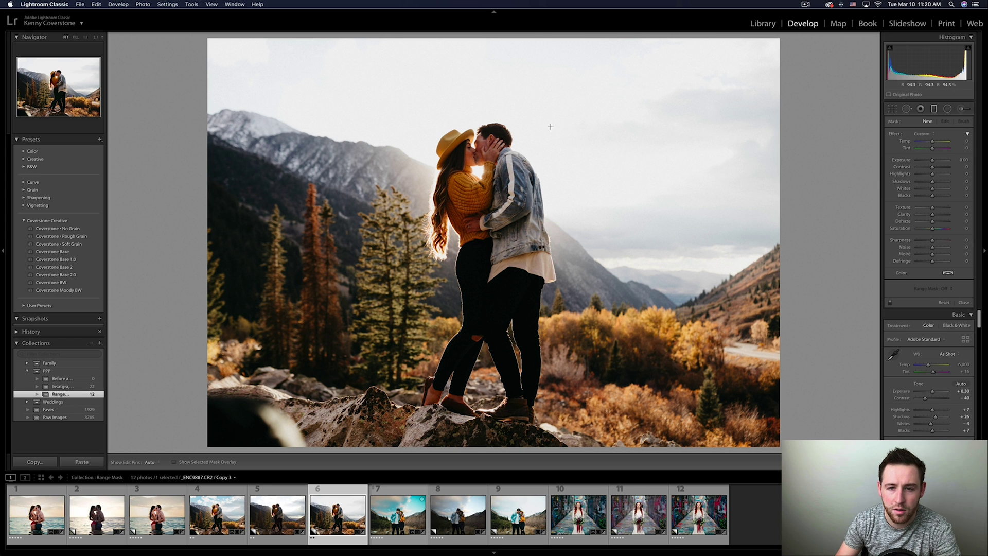
{"action": "left_click_drag", "start_coordinate": [550, 127], "coordinate": [480, 341]}
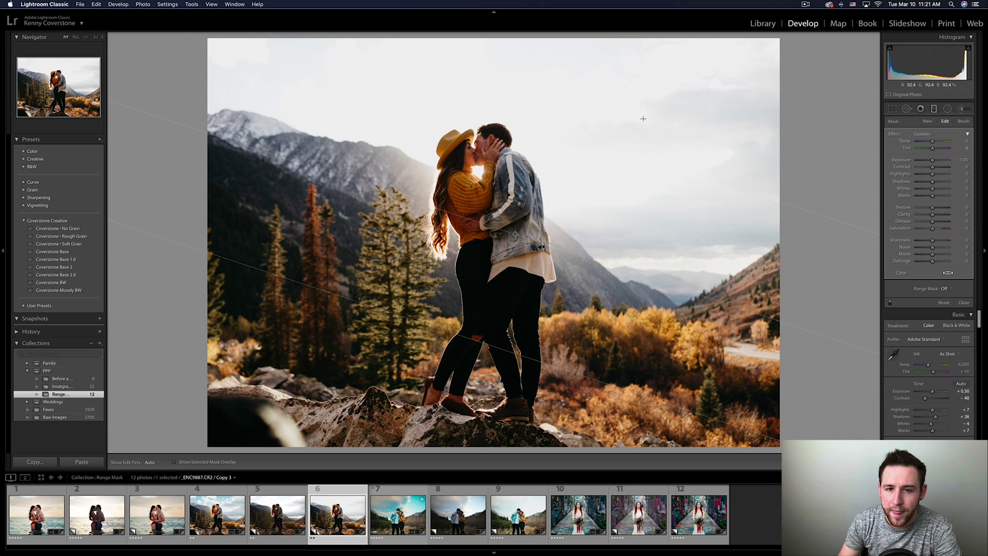
- Limit the filter with a Luminance range mask, range 51/100 and smoothness 41, covering only the bright sky
{"action": "left_click", "coordinate": [950, 290]}
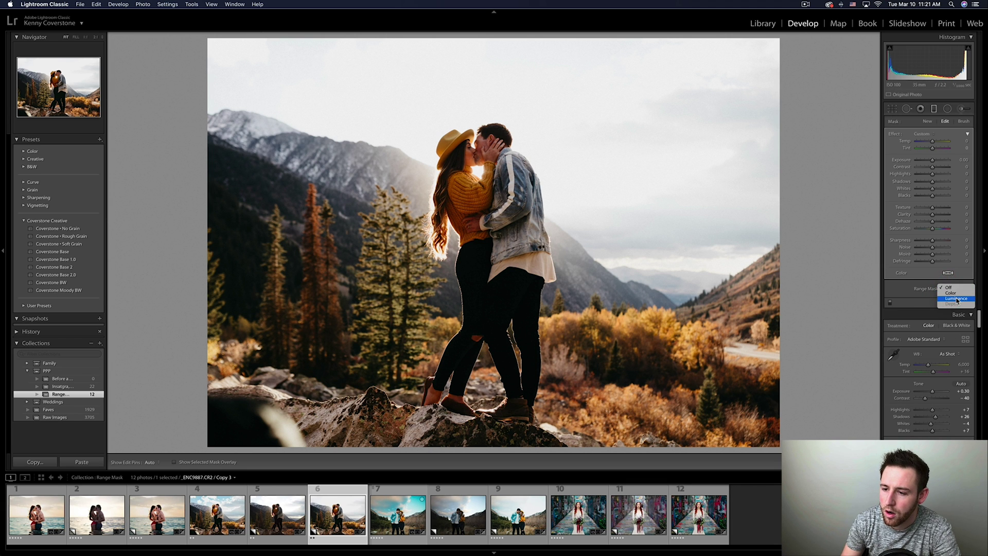
{"action": "left_click", "coordinate": [956, 299]}
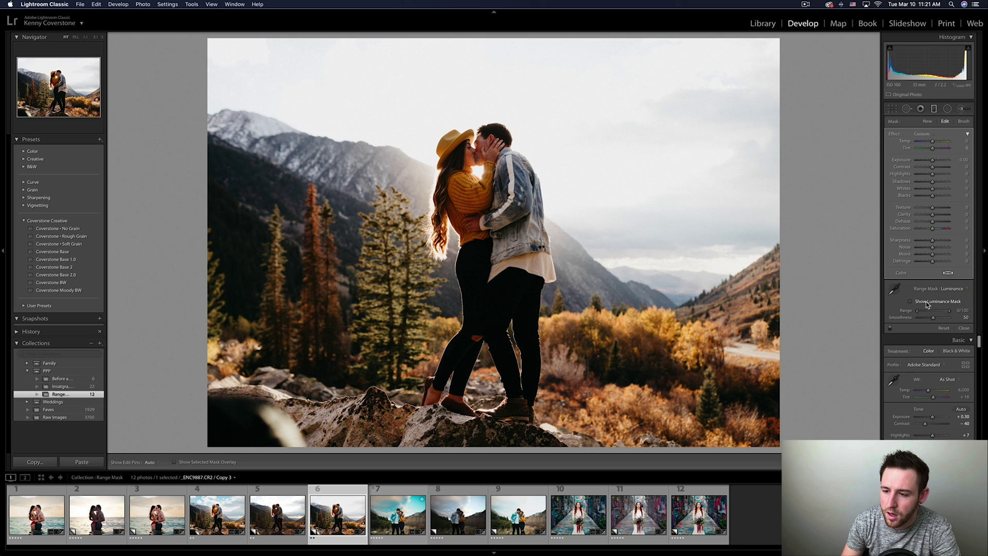
{"action": "left_click", "coordinate": [924, 303]}
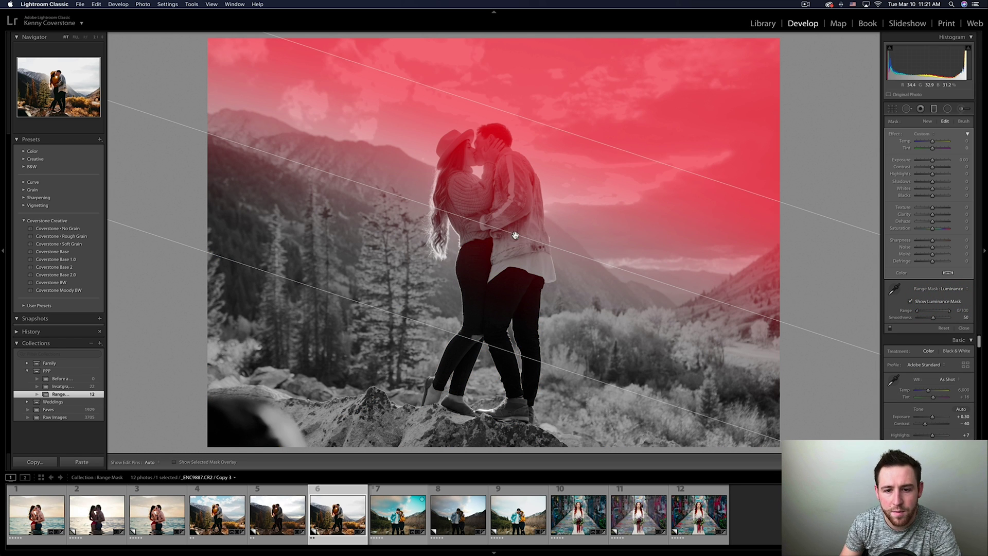
{"action": "left_click_drag", "start_coordinate": [514, 234], "coordinate": [505, 254]}
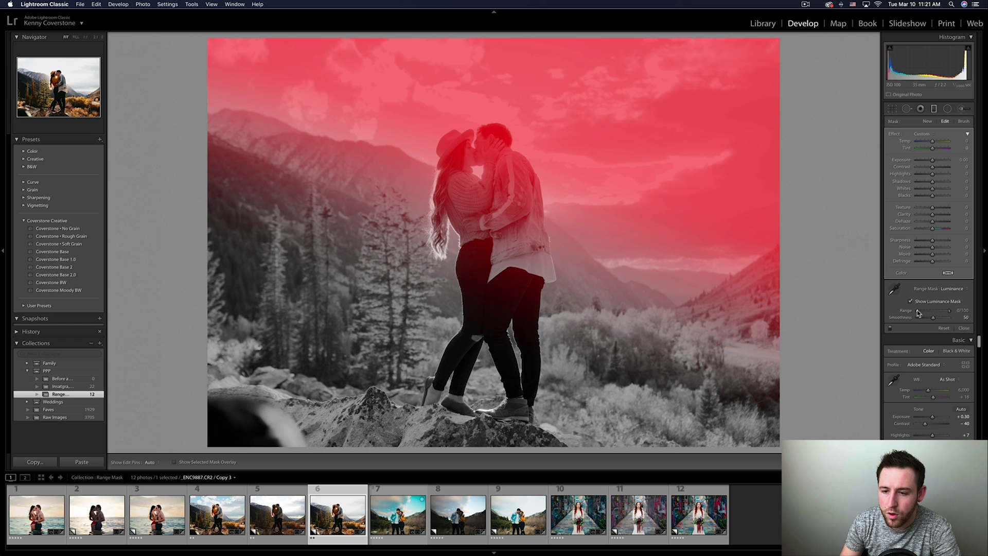
{"action": "left_click_drag", "start_coordinate": [917, 312], "coordinate": [932, 313]}
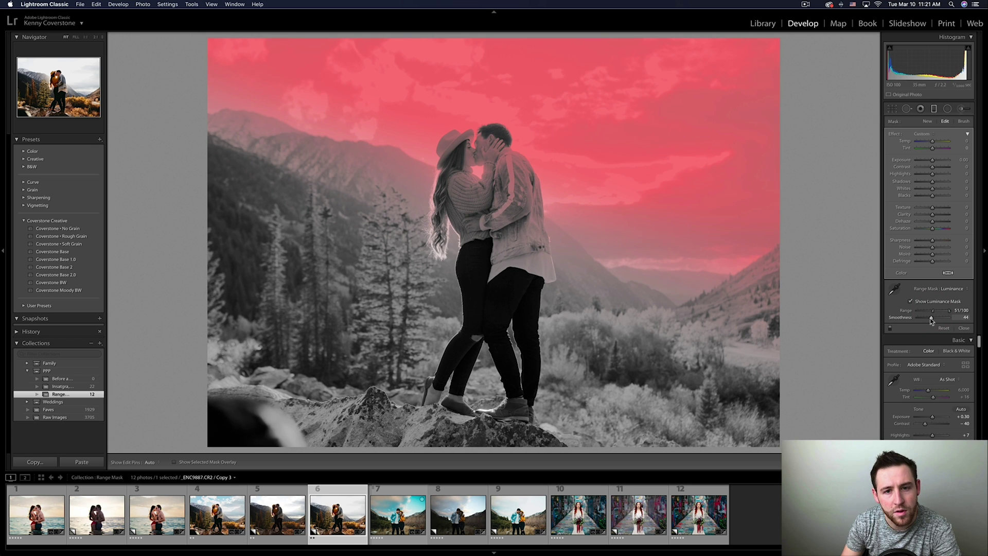
{"action": "left_click_drag", "start_coordinate": [932, 320], "coordinate": [930, 319]}
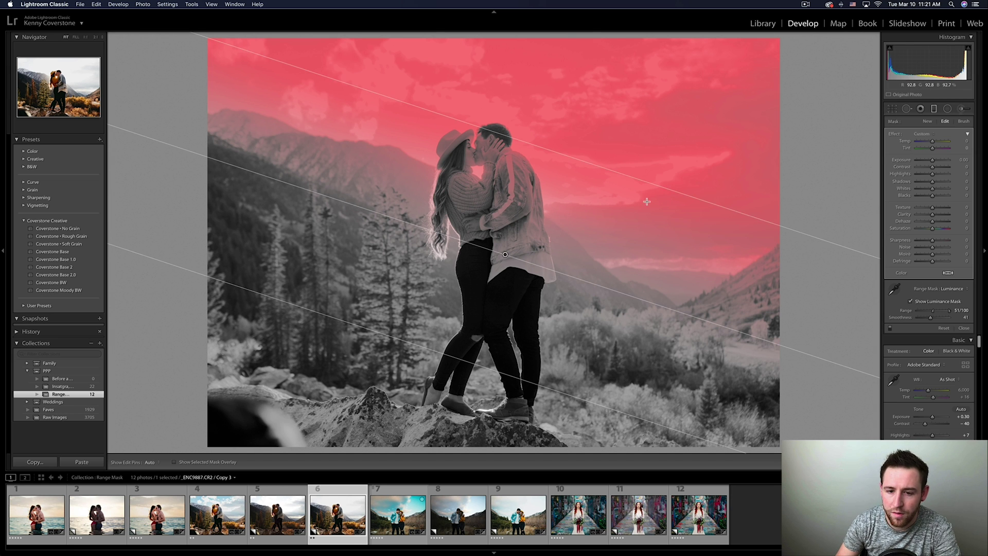
- With the mask preview off, give the sky filter Exposure -1.11, Temp -10 and Saturation 25
{"action": "left_click", "coordinate": [908, 302]}
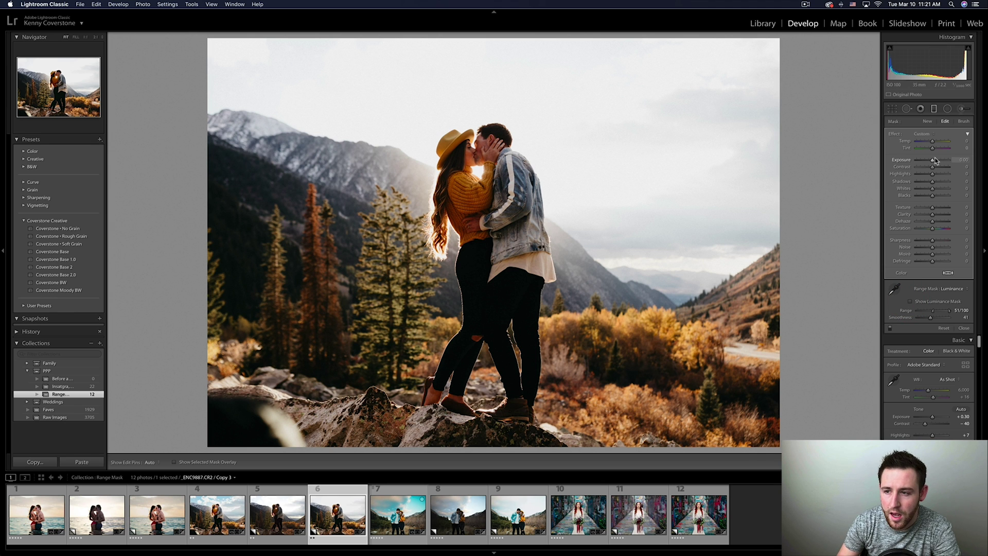
{"action": "left_click_drag", "start_coordinate": [931, 162], "coordinate": [921, 176]}
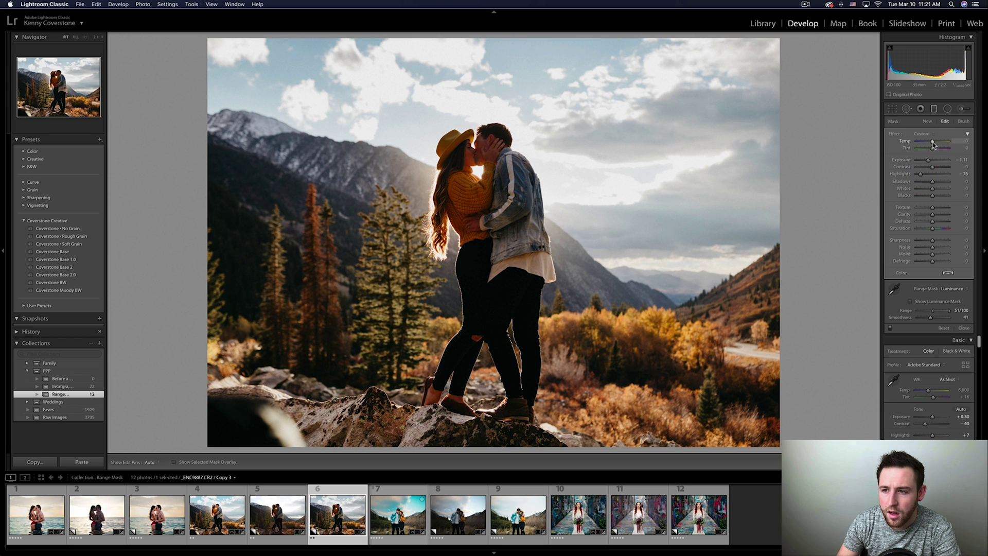
{"action": "left_click_drag", "start_coordinate": [932, 144], "coordinate": [930, 144]}
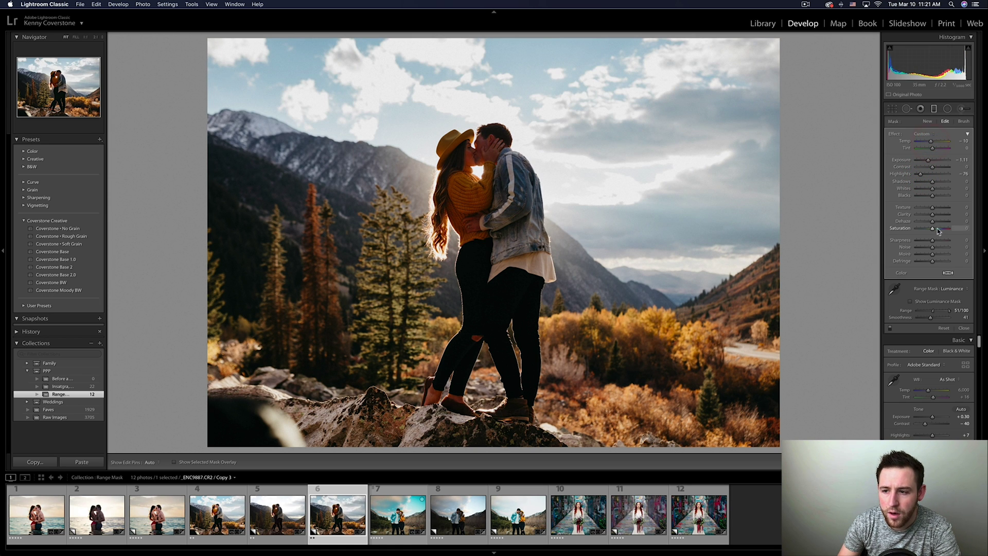
{"action": "left_click_drag", "start_coordinate": [936, 231], "coordinate": [941, 231]}
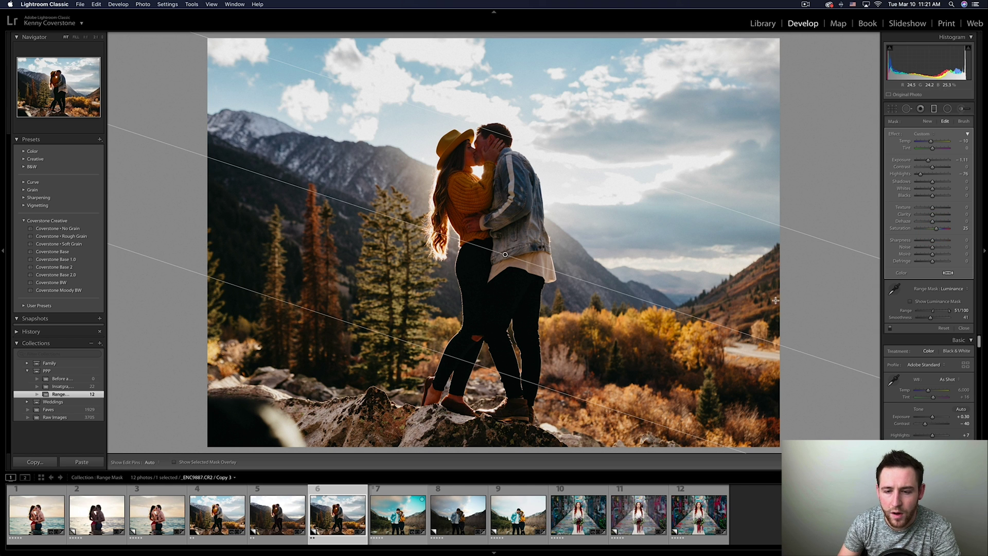
- Compare the filter on and off, then tighten the luminance mask to range 63 and smoothness 22 at 2:1 zoom
{"action": "left_click", "coordinate": [890, 329]}
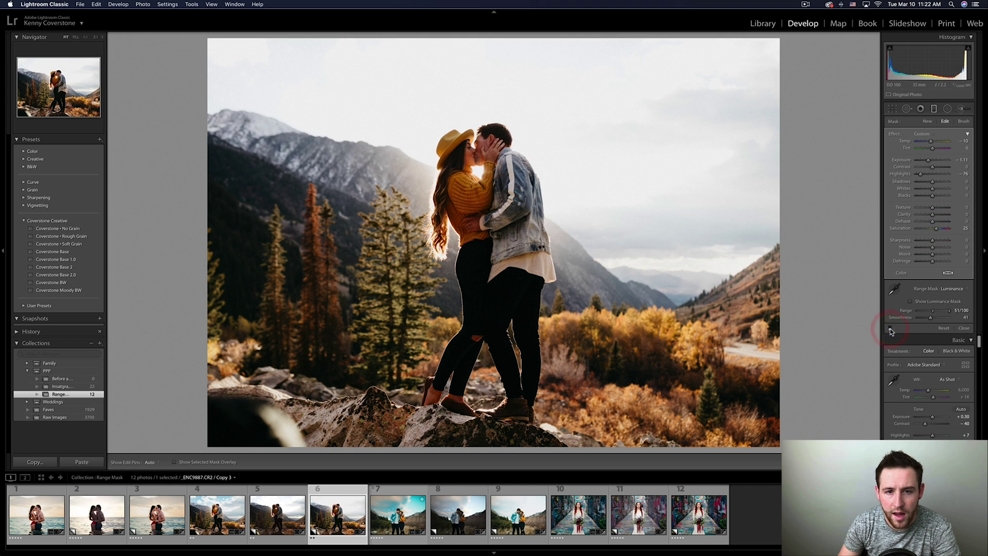
{"action": "left_click", "coordinate": [890, 328]}
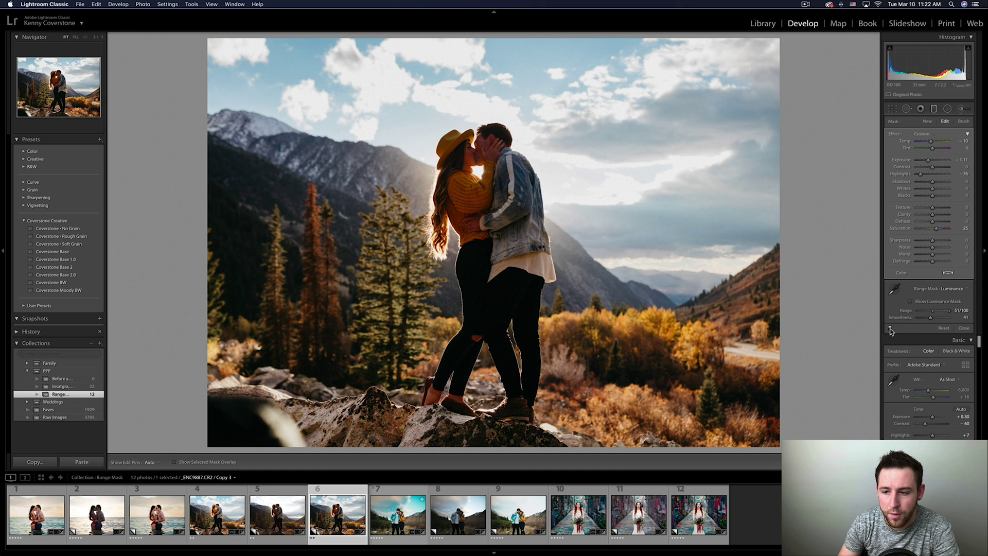
{"action": "left_click", "coordinate": [911, 302]}
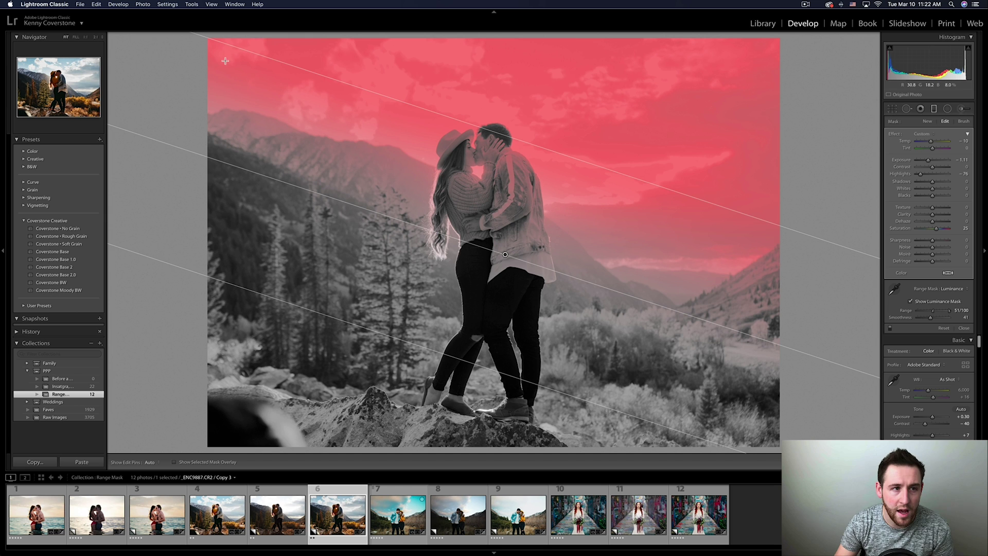
{"action": "left_click", "coordinate": [95, 37]}
{"action": "left_click", "coordinate": [68, 72]}
{"action": "left_click", "coordinate": [58, 74]}
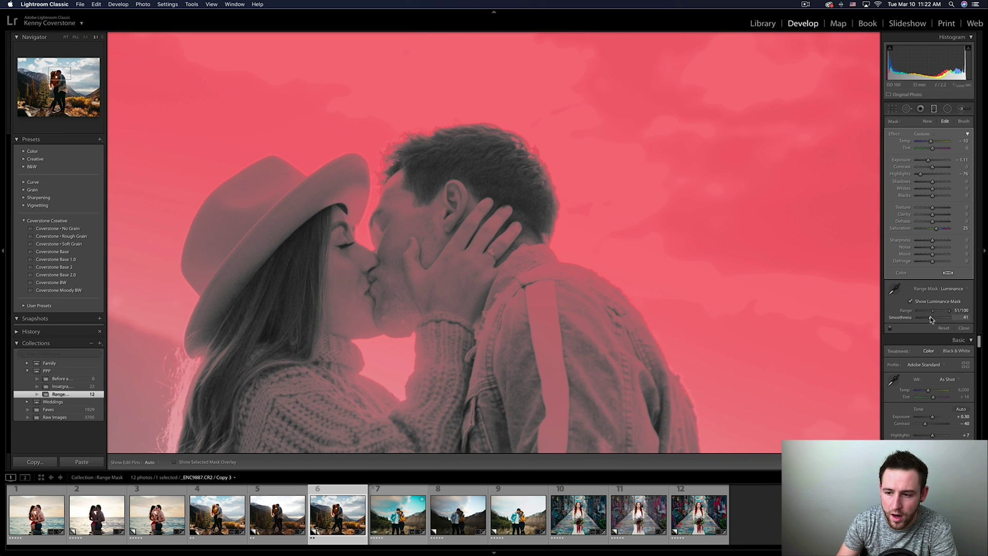
{"action": "left_click_drag", "start_coordinate": [928, 319], "coordinate": [937, 313]}
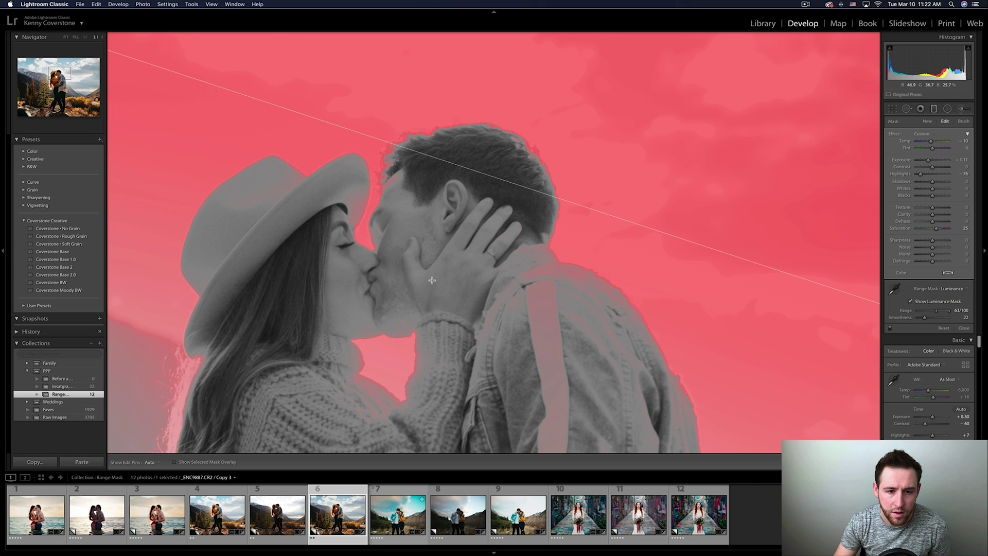
{"action": "left_click", "coordinate": [438, 266]}
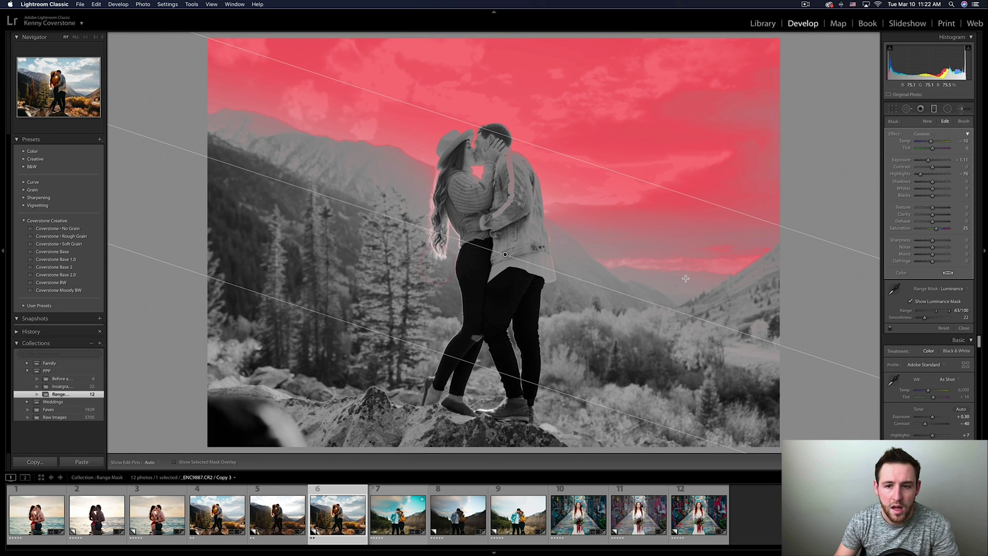
- Hide the mask overlay, reopen the Graduated Filter and compare the darkened sky with the effect off and on
{"action": "left_click", "coordinate": [909, 302]}
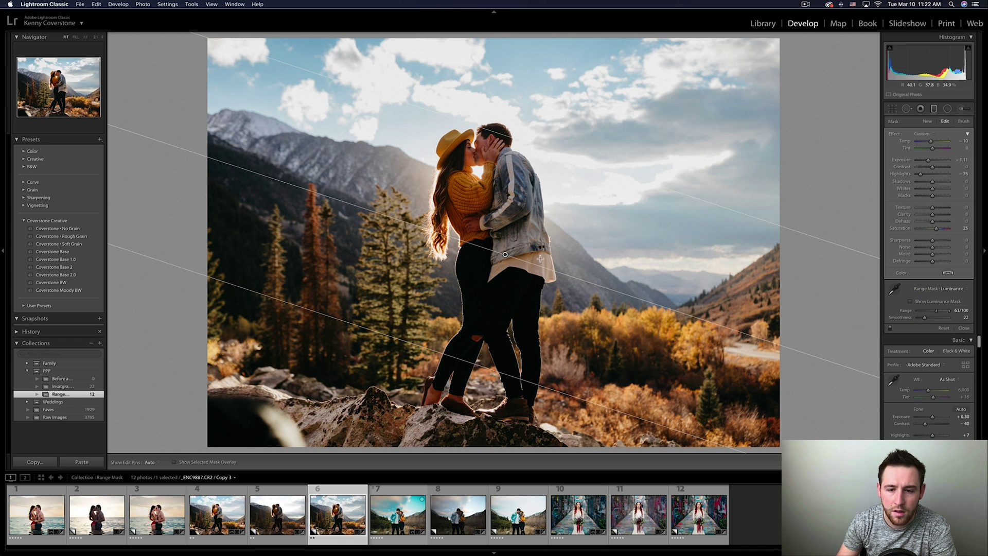
{"action": "left_click", "coordinate": [933, 109]}
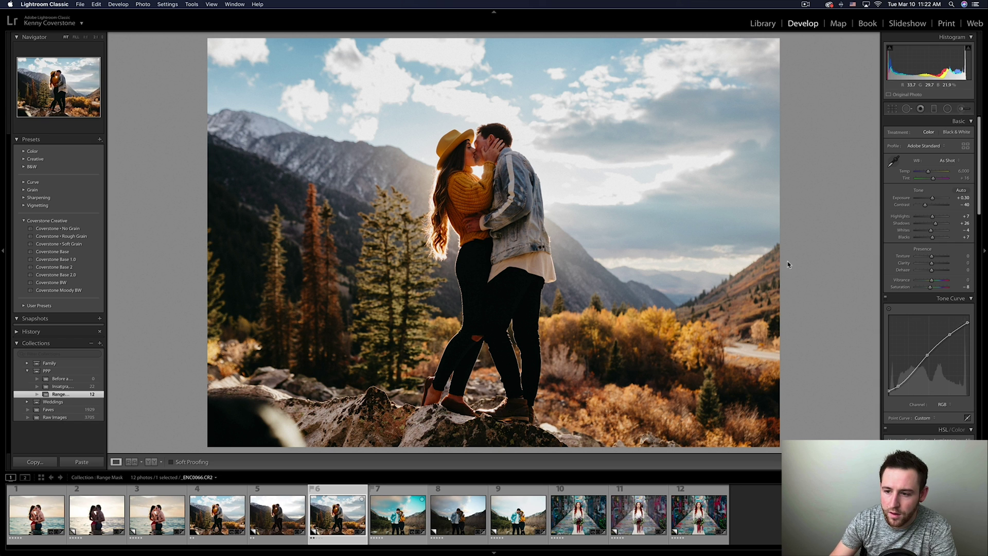
{"action": "left_click", "coordinate": [933, 109]}
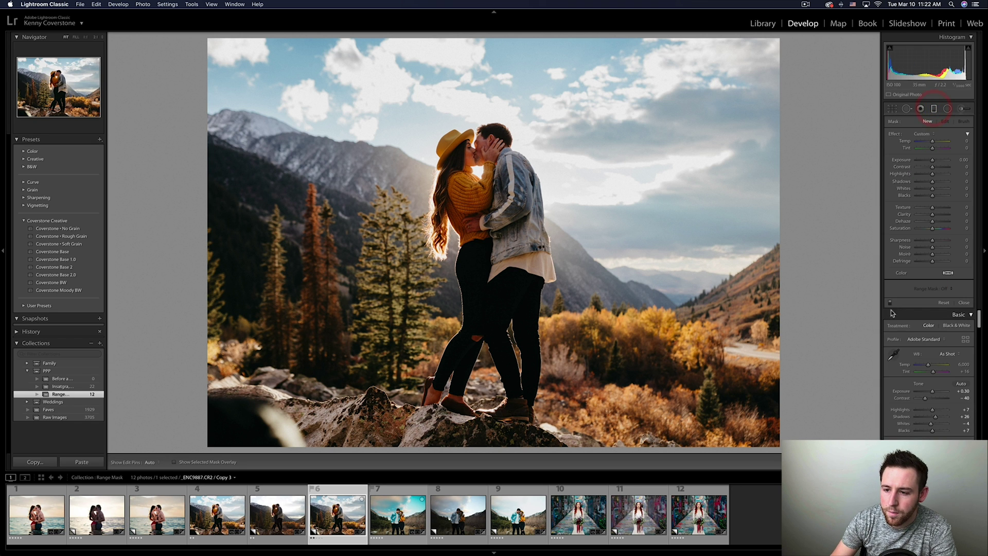
{"action": "left_click", "coordinate": [890, 303]}
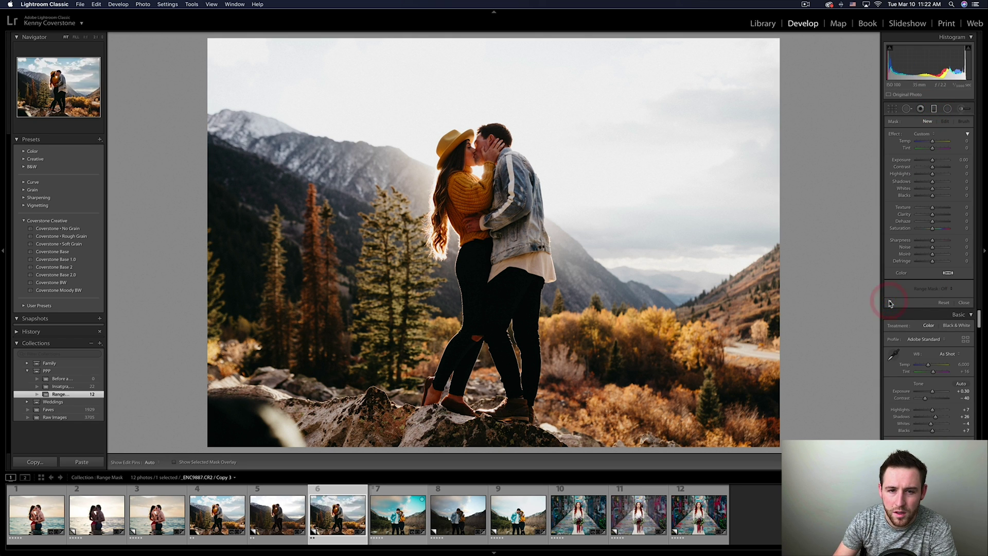
{"action": "left_click", "coordinate": [890, 302]}
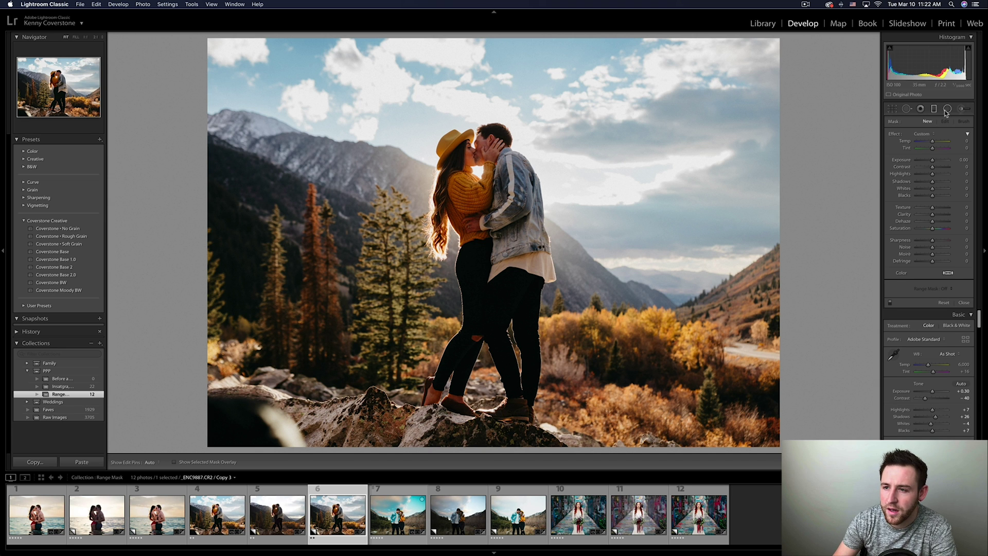
- Draw a radial filter around the kissing couple with feather 50
{"action": "key", "text": "shift+m"}
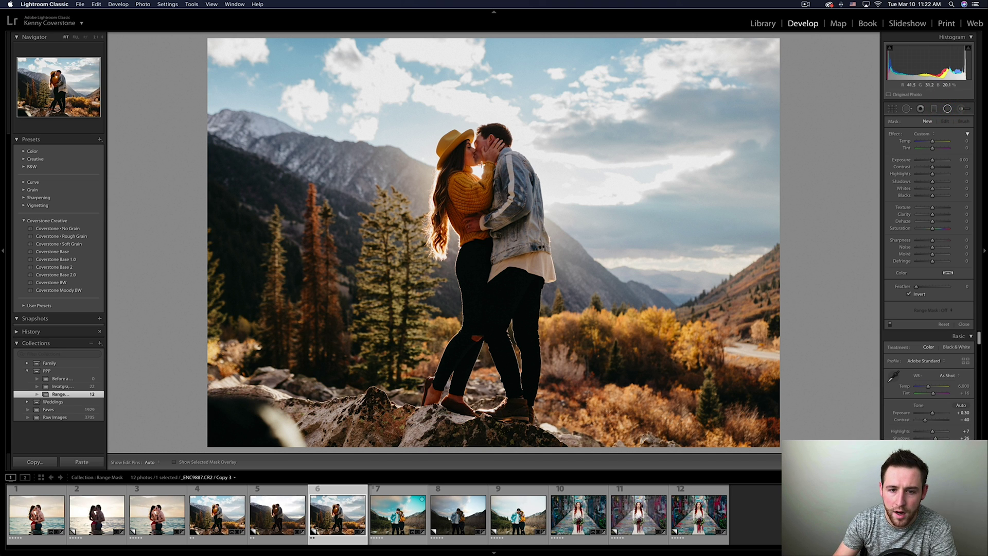
{"action": "left_click_drag", "start_coordinate": [476, 170], "coordinate": [590, 282]}
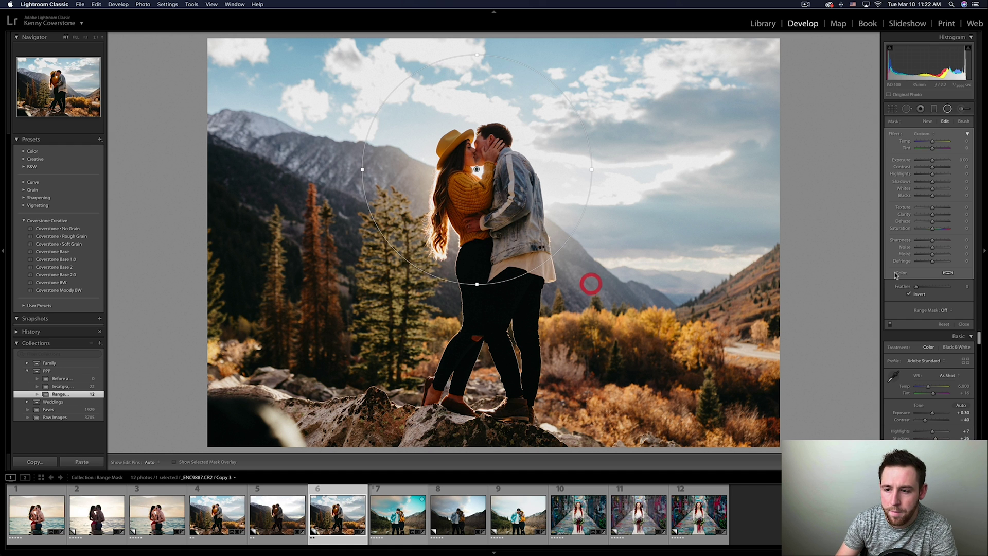
{"action": "double_click", "coordinate": [928, 286]}
- Set the radial filter's range mask to Color, sampling the woman's facial skin tone
{"action": "left_click", "coordinate": [950, 310]}
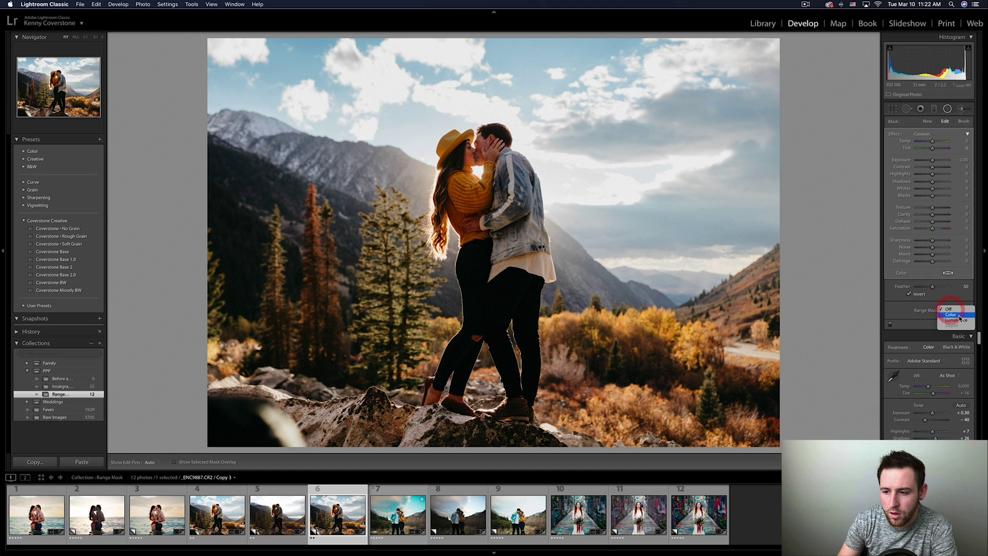
{"action": "left_click", "coordinate": [948, 315]}
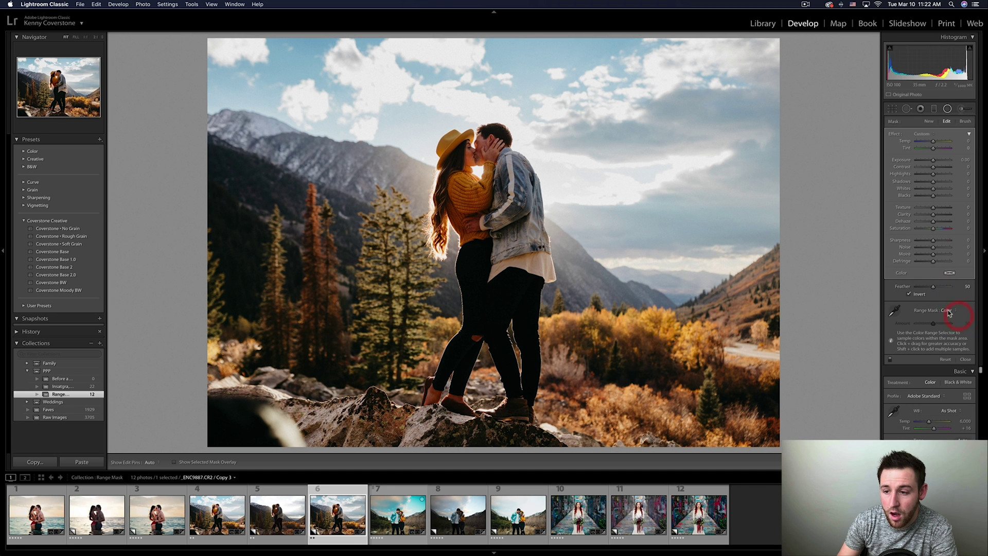
{"action": "left_click", "coordinate": [896, 312]}
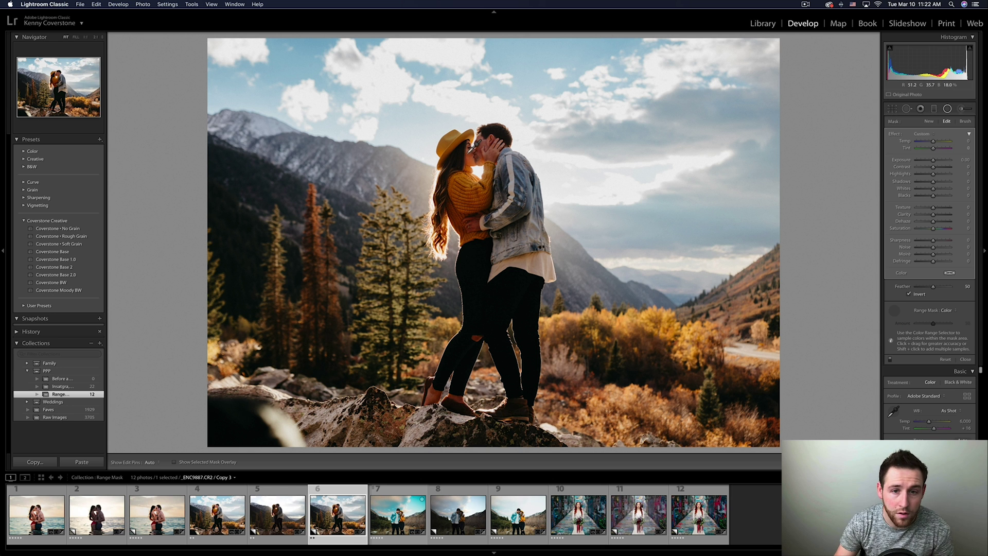
{"action": "key", "text": "z"}
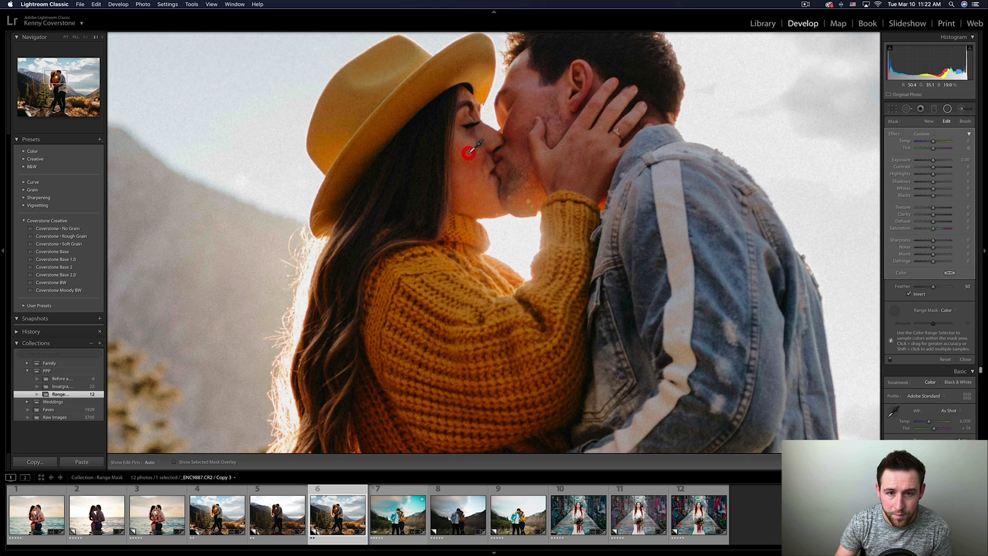
{"action": "left_click_drag", "start_coordinate": [460, 147], "coordinate": [482, 179]}
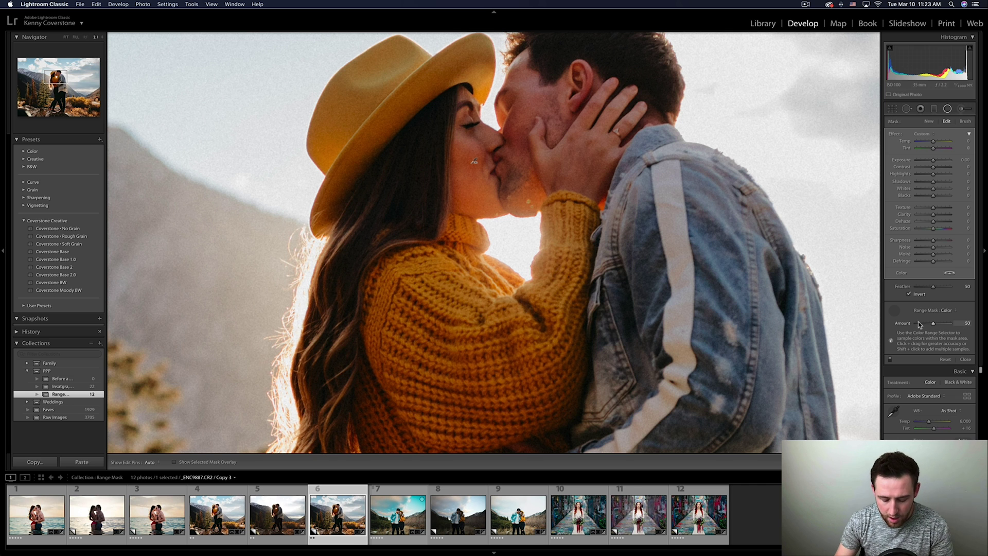
{"action": "left_click", "coordinate": [584, 265]}
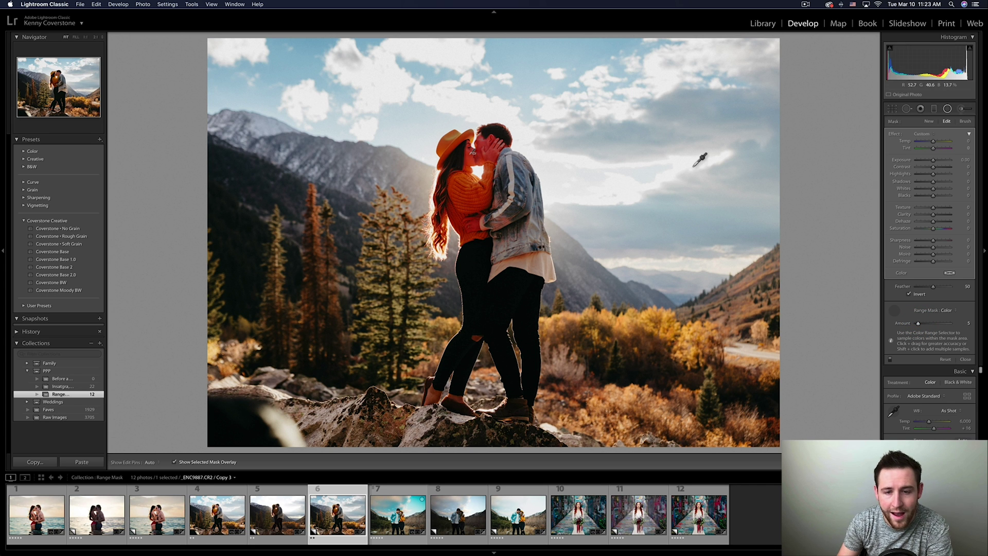
- Put away the colour sampler and brighten the area under the radial filter
{"action": "left_click", "coordinate": [894, 309]}
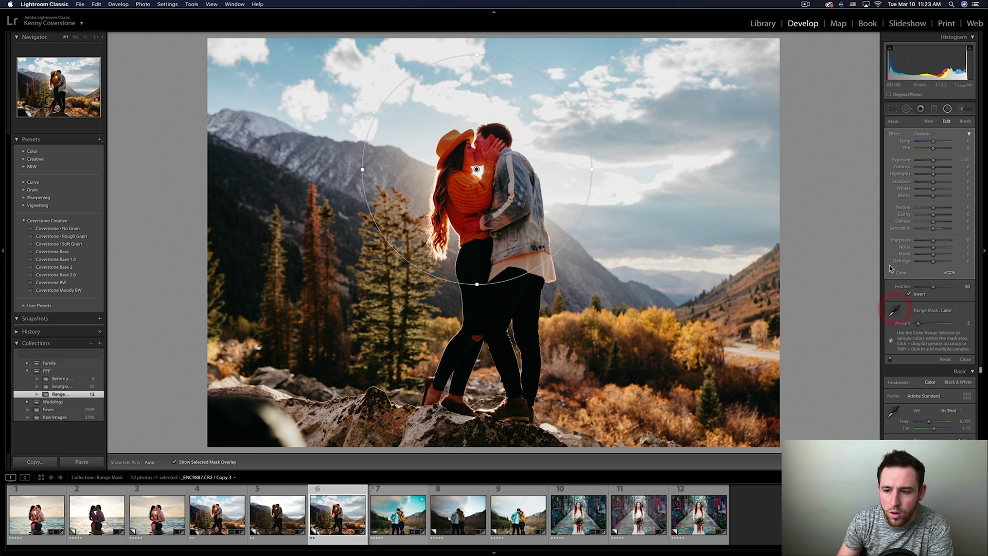
{"action": "left_click", "coordinate": [894, 309]}
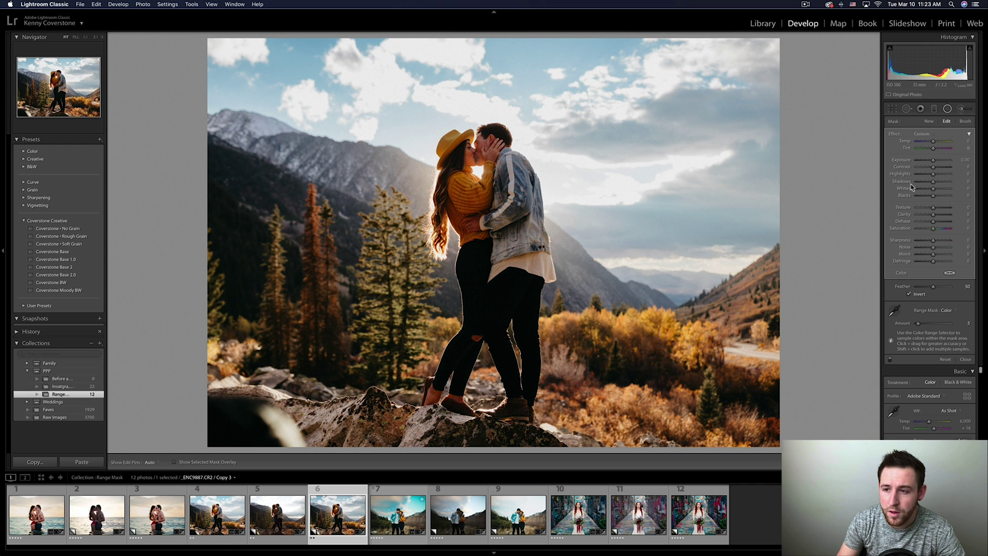
{"action": "left_click_drag", "start_coordinate": [933, 160], "coordinate": [934, 148]}
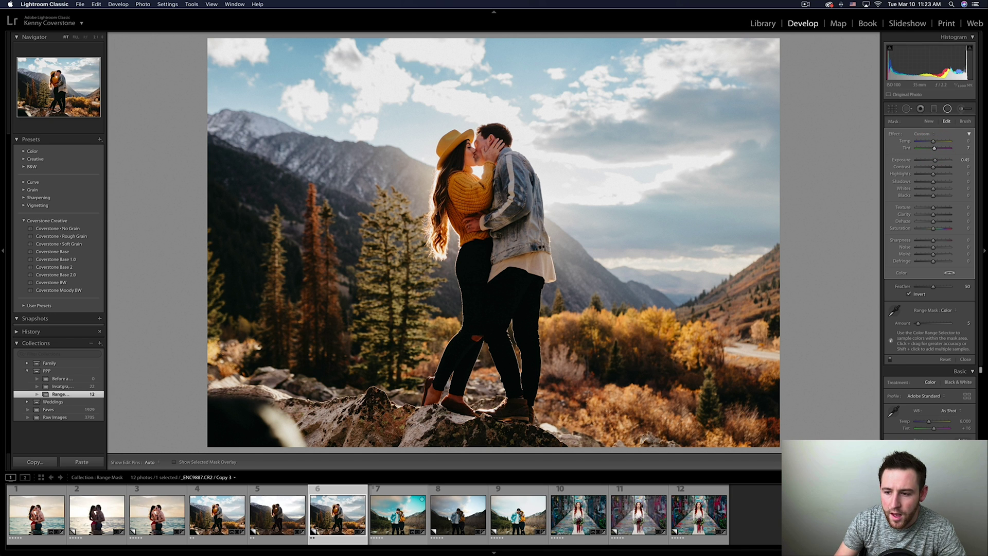
- Compare the radial effect on and off, then open couple photo 7
{"action": "left_click", "coordinate": [892, 360]}
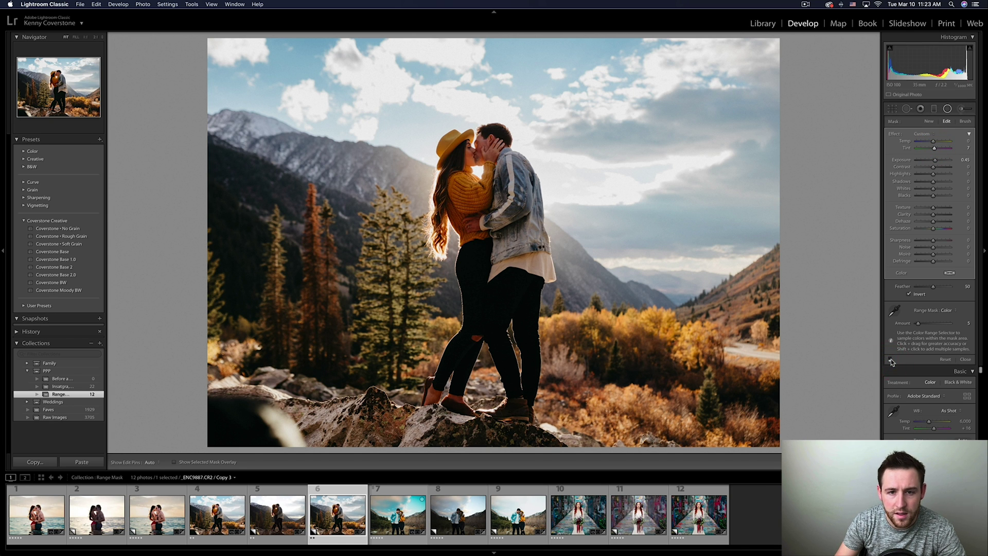
{"action": "left_click", "coordinate": [892, 359]}
{"action": "left_click", "coordinate": [891, 360]}
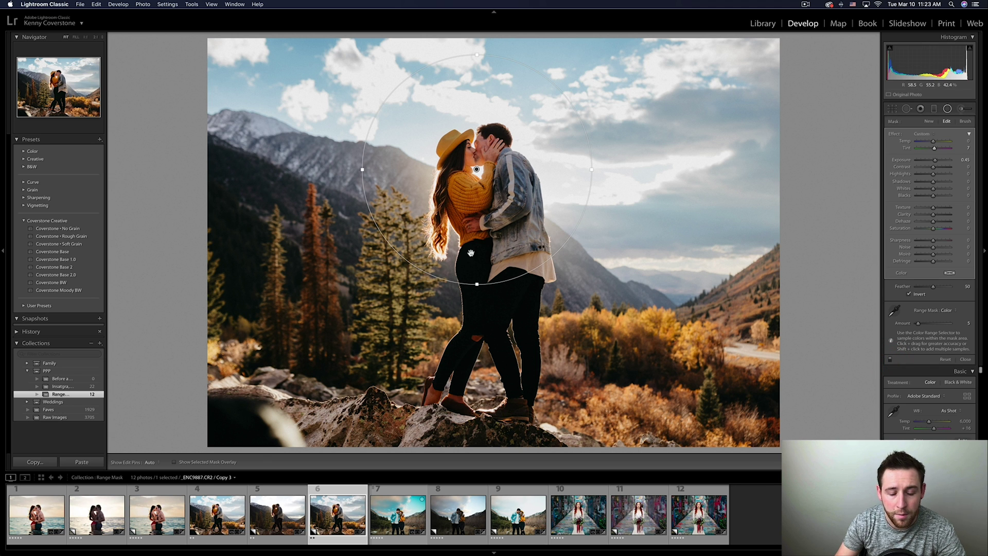
{"action": "left_click", "coordinate": [386, 520]}
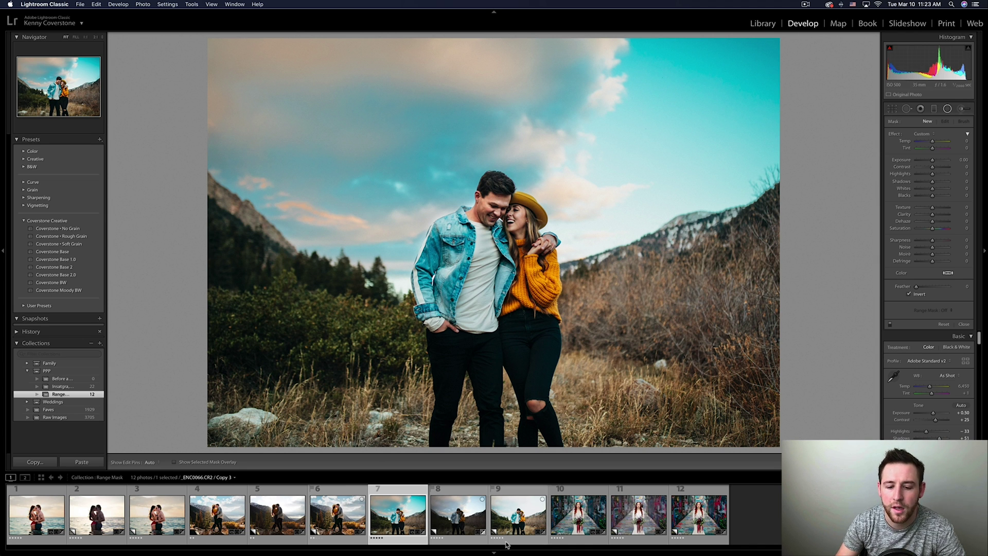
- Move through photos 8 and 9 to the bright-sky denim-jacket copy and choose the Graduated Filter
{"action": "left_click", "coordinate": [448, 511]}
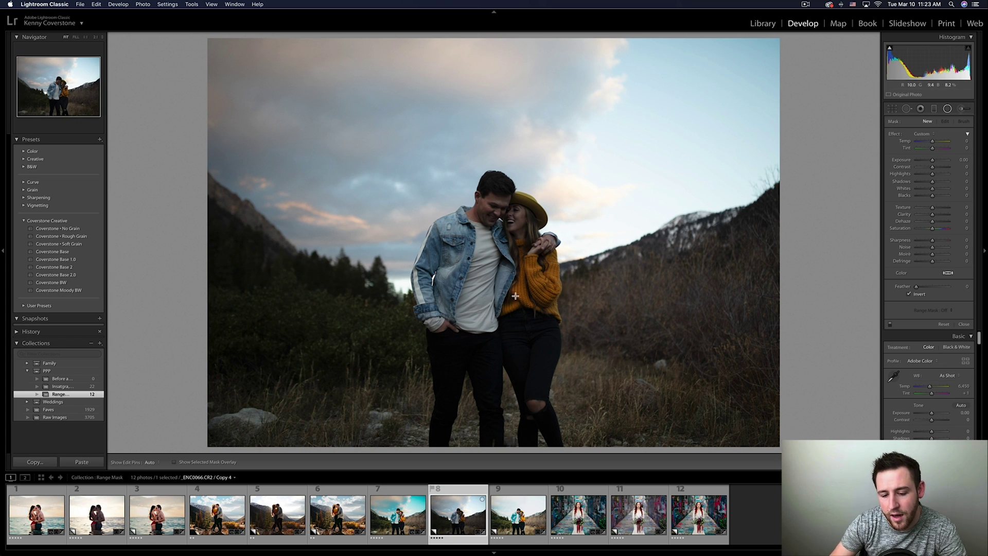
{"action": "left_click", "coordinate": [528, 514]}
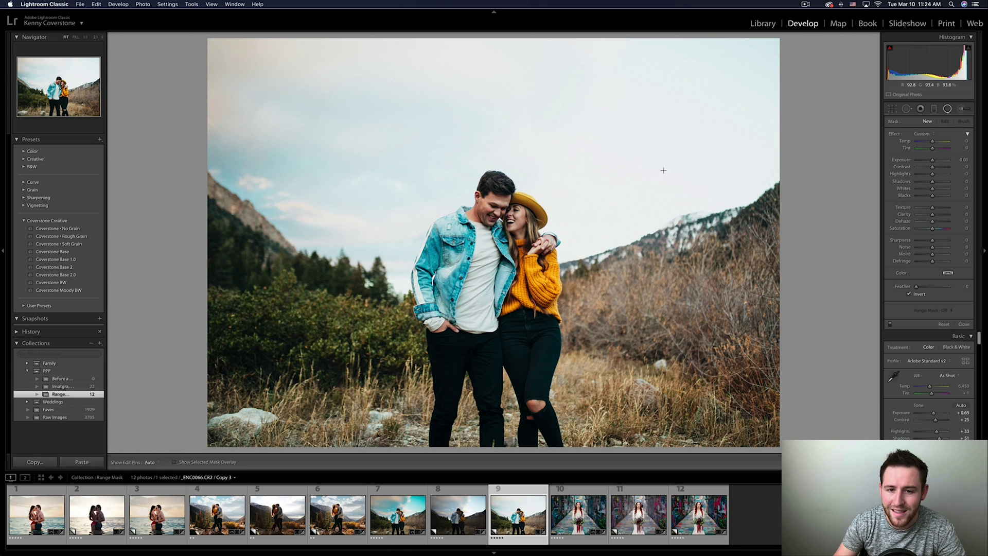
{"action": "left_click", "coordinate": [934, 109]}
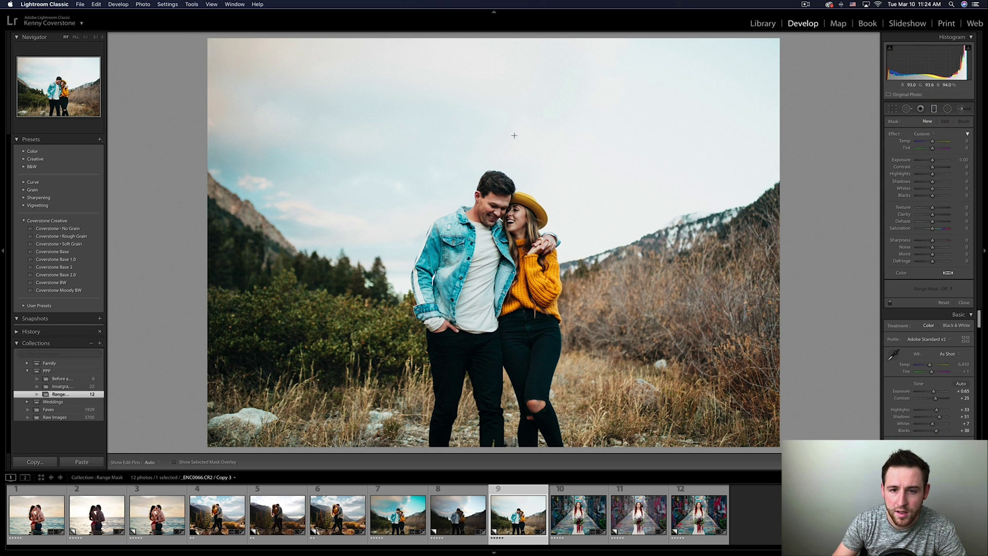
- Drag a graduated filter from sky to ground and limit it to the bright tones with a Luminance range mask
{"action": "left_click_drag", "start_coordinate": [496, 133], "coordinate": [497, 409]}
{"action": "left_click", "coordinate": [947, 289]}
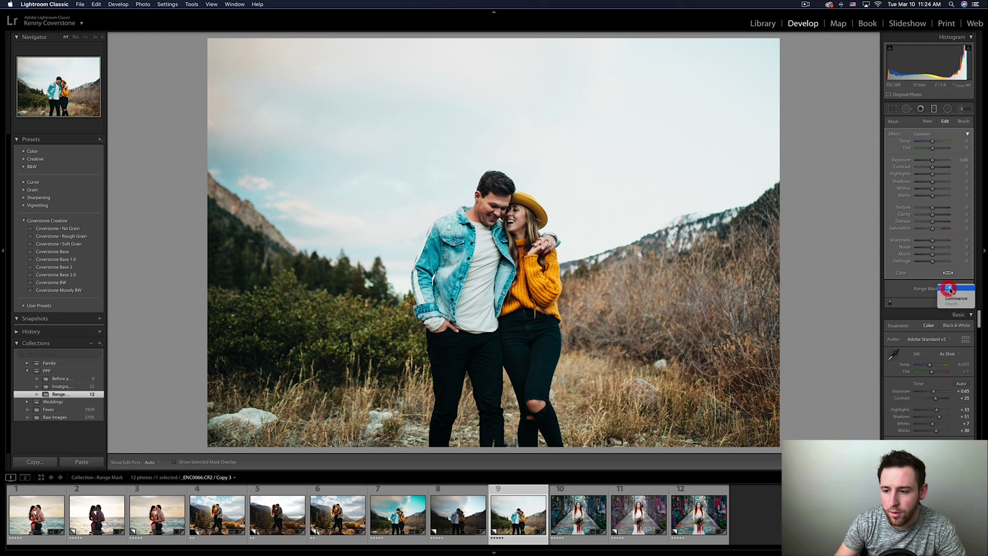
{"action": "left_click", "coordinate": [957, 299]}
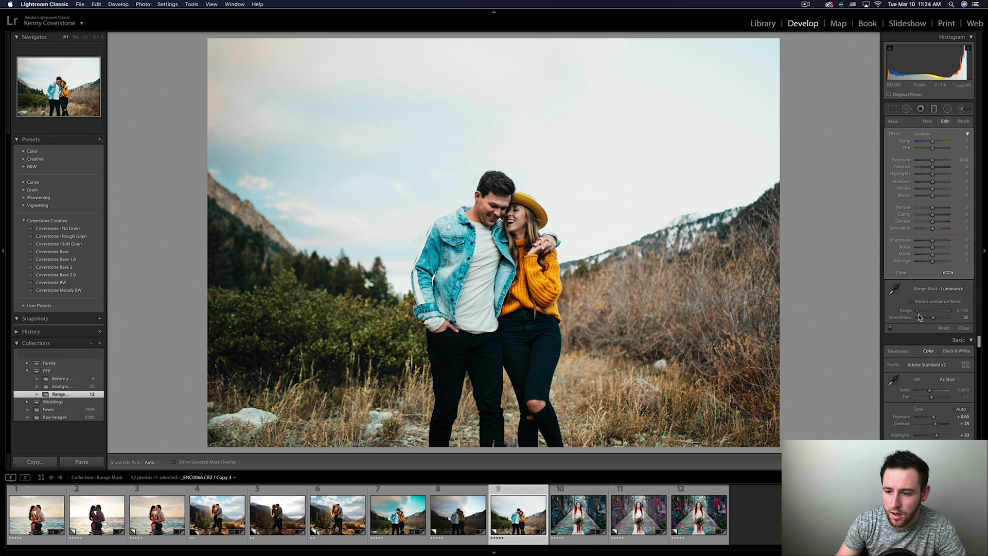
{"action": "left_click", "coordinate": [910, 301]}
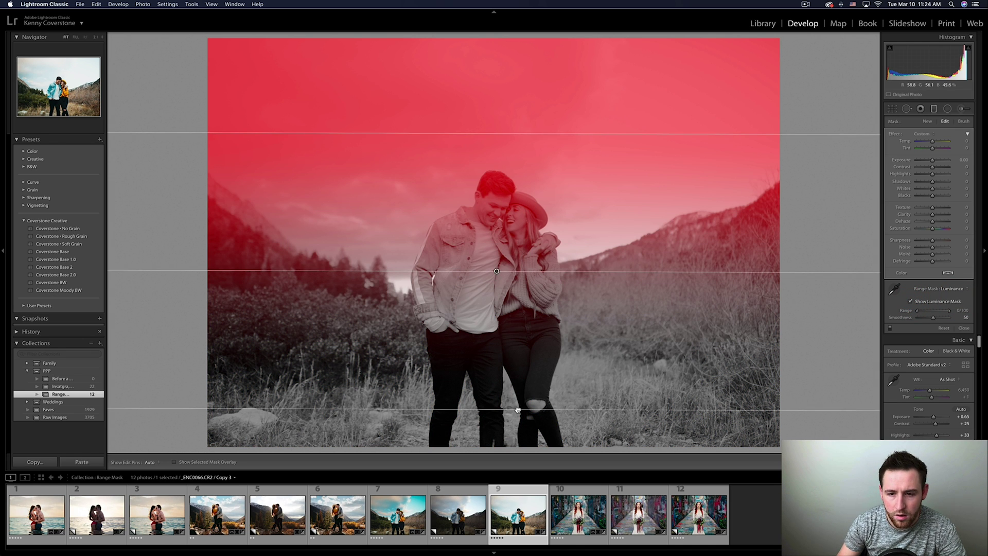
{"action": "mouse_move", "coordinate": [917, 310]}
{"action": "left_mouse_down"}
{"action": "mouse_move", "coordinate": [935, 314]}
{"action": "mouse_move", "coordinate": [928, 320]}
{"action": "left_mouse_up"}
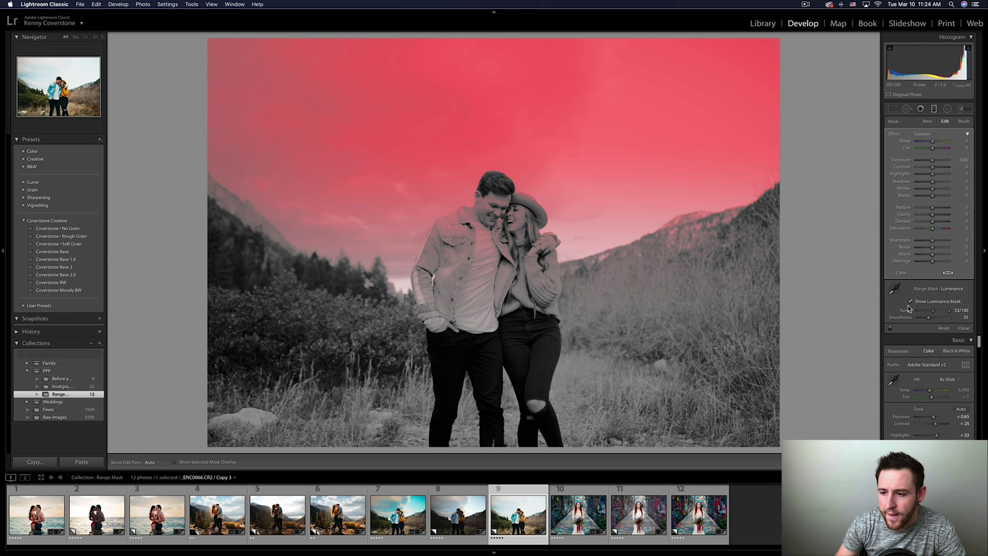
{"action": "left_click", "coordinate": [909, 302]}
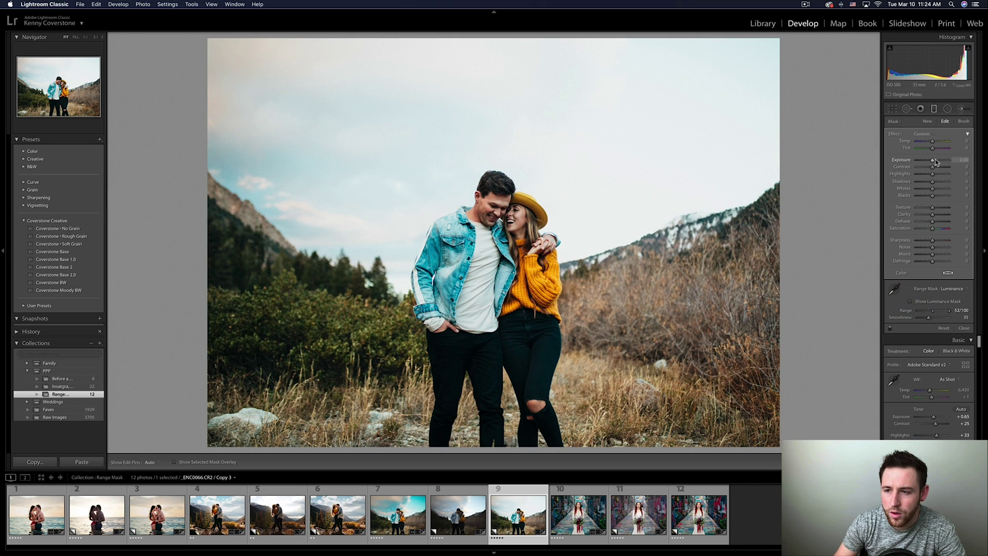
- Darken the masked sky to Exposure -1.02 and Highlights -60, checking it against the effect off
{"action": "left_click_drag", "start_coordinate": [930, 162], "coordinate": [923, 174]}
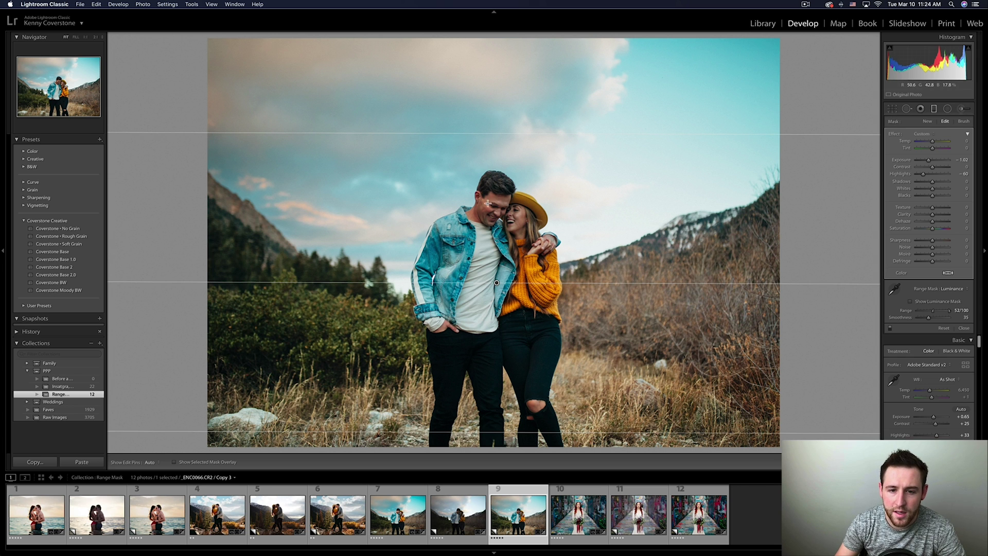
{"action": "left_click", "coordinate": [891, 328]}
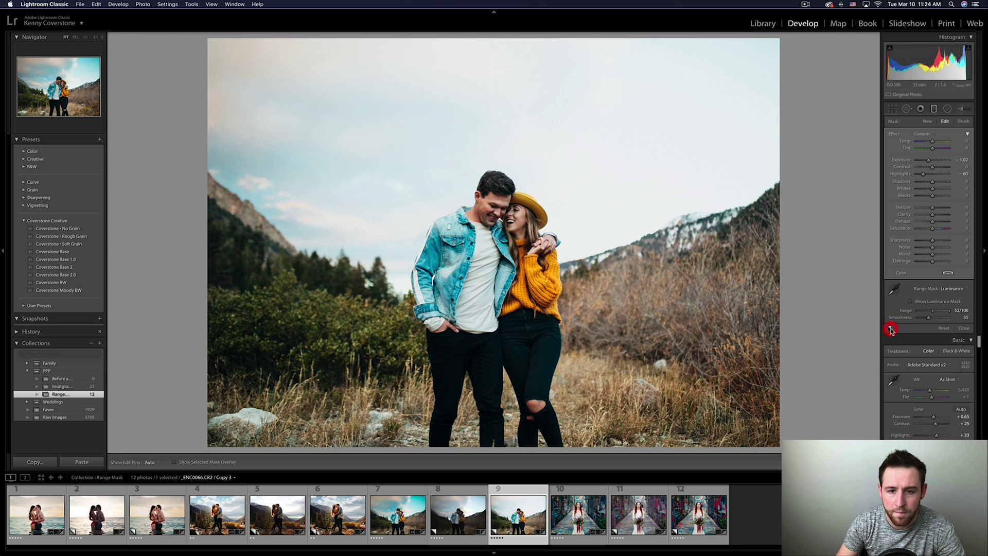
{"action": "left_click", "coordinate": [891, 328]}
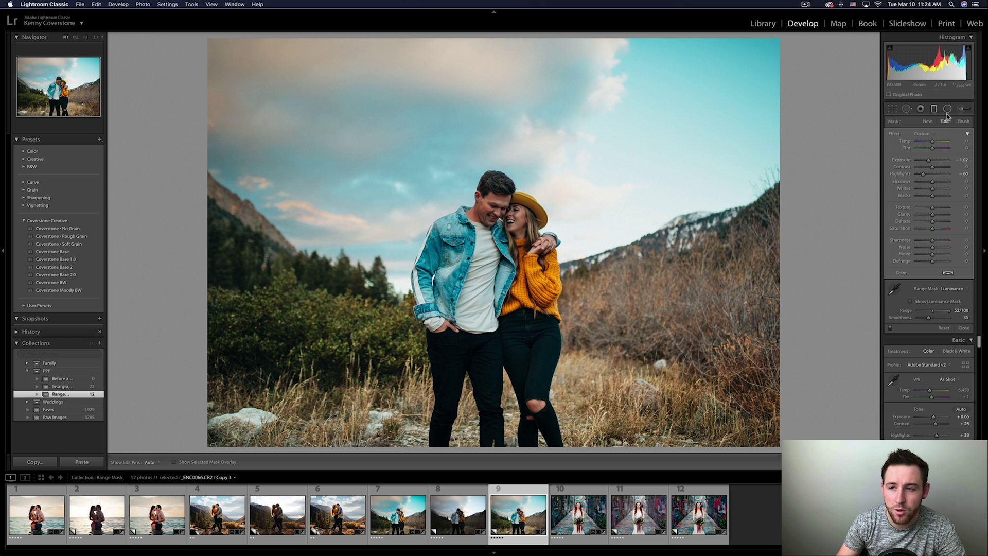
{"action": "left_click", "coordinate": [963, 122]}
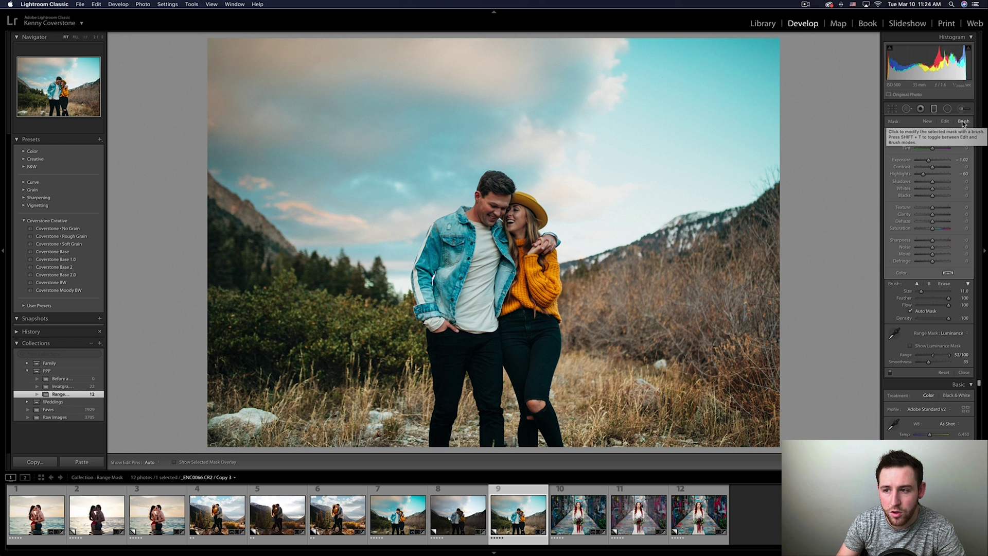
- Erase the sky-darkening mask from the couple with the brush's Erase mode
{"action": "left_click", "coordinate": [943, 283]}
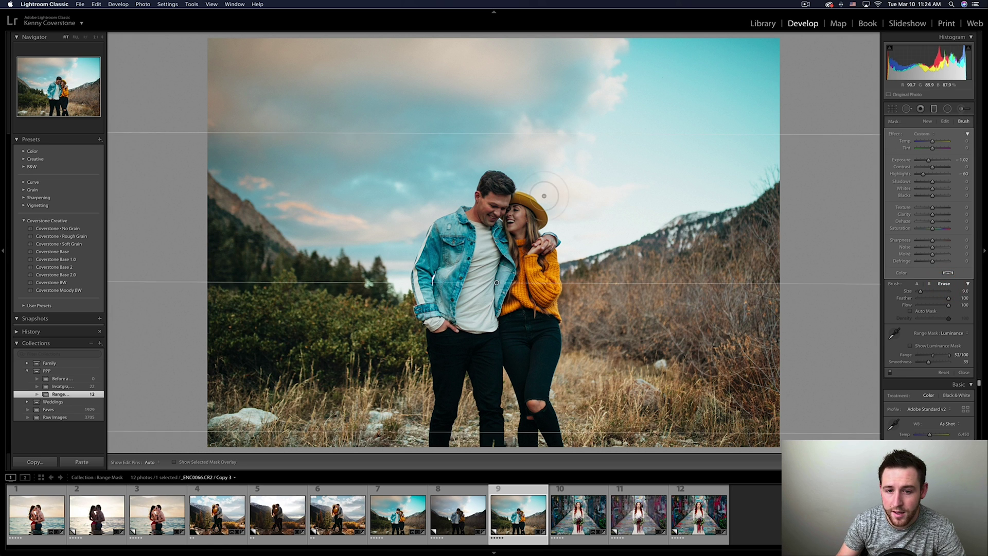
{"action": "scroll", "coordinate": [496, 282], "scroll_direction": "down", "scroll_amount": 2}
{"action": "key", "text": "h"}
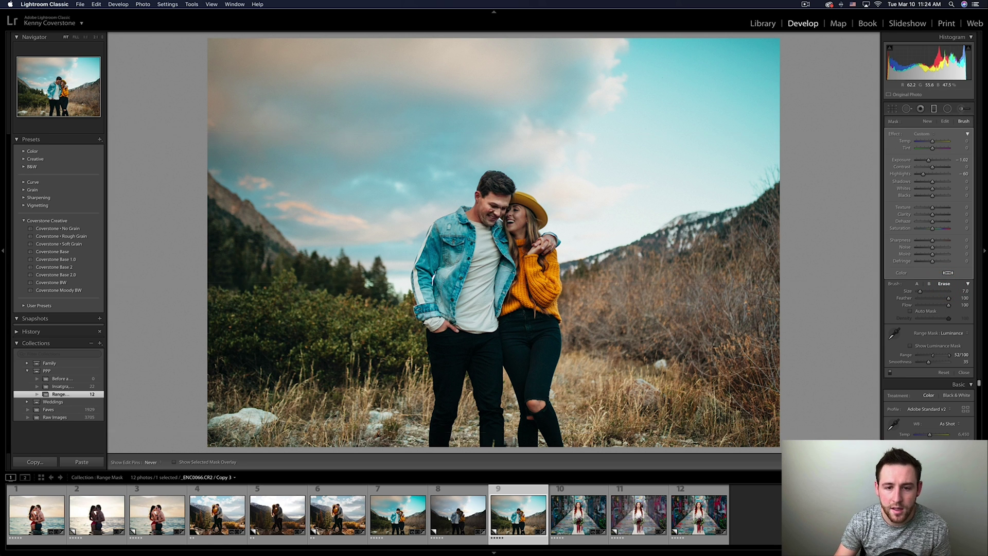
{"action": "mouse_move", "coordinate": [542, 261]}
{"action": "left_mouse_down"}
{"action": "mouse_move", "coordinate": [550, 246]}
{"action": "mouse_move", "coordinate": [513, 298]}
{"action": "mouse_move", "coordinate": [463, 222]}
{"action": "mouse_move", "coordinate": [446, 233]}
{"action": "mouse_move", "coordinate": [432, 278]}
{"action": "mouse_move", "coordinate": [452, 293]}
{"action": "mouse_move", "coordinate": [527, 244]}
{"action": "left_mouse_up"}
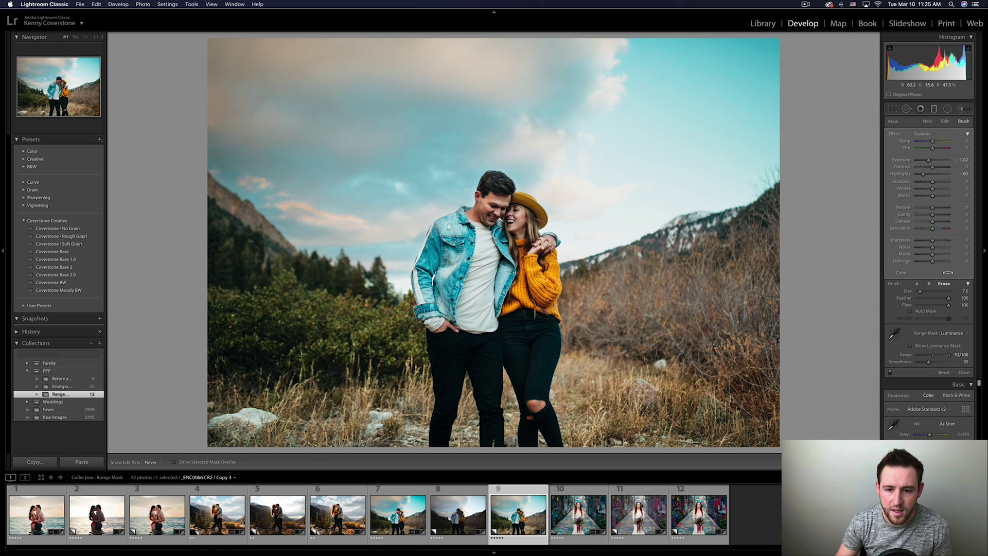
{"action": "key", "text": "h"}
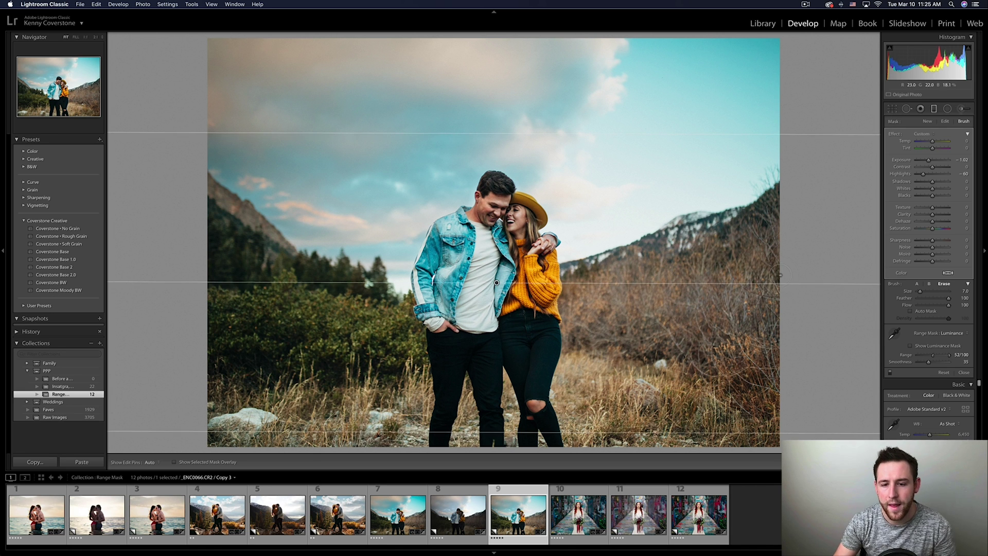
- Toggle the mask effect off and on to compare, then open photo 10, the graffiti-alley bride
{"action": "left_click", "coordinate": [889, 372]}
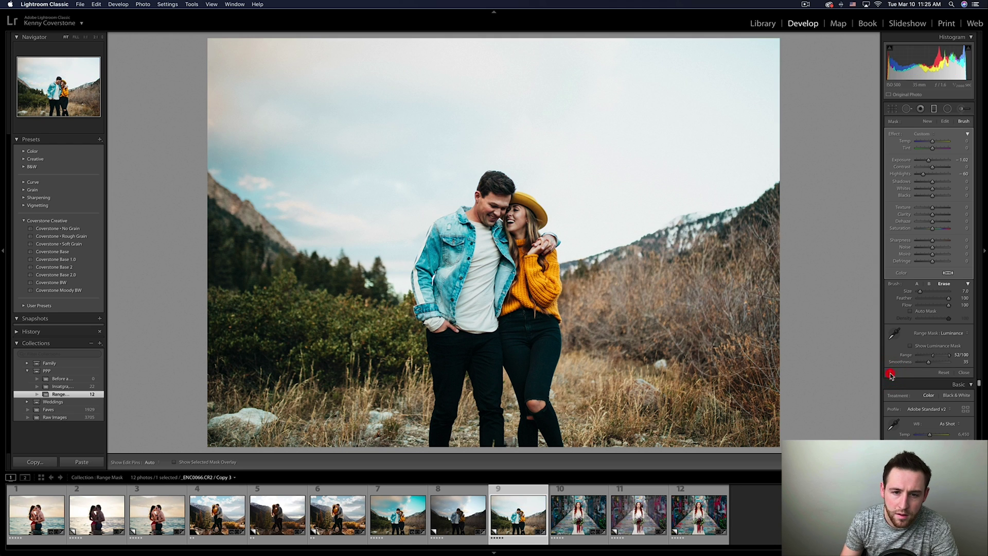
{"action": "left_click", "coordinate": [890, 372]}
{"action": "left_click", "coordinate": [569, 512]}
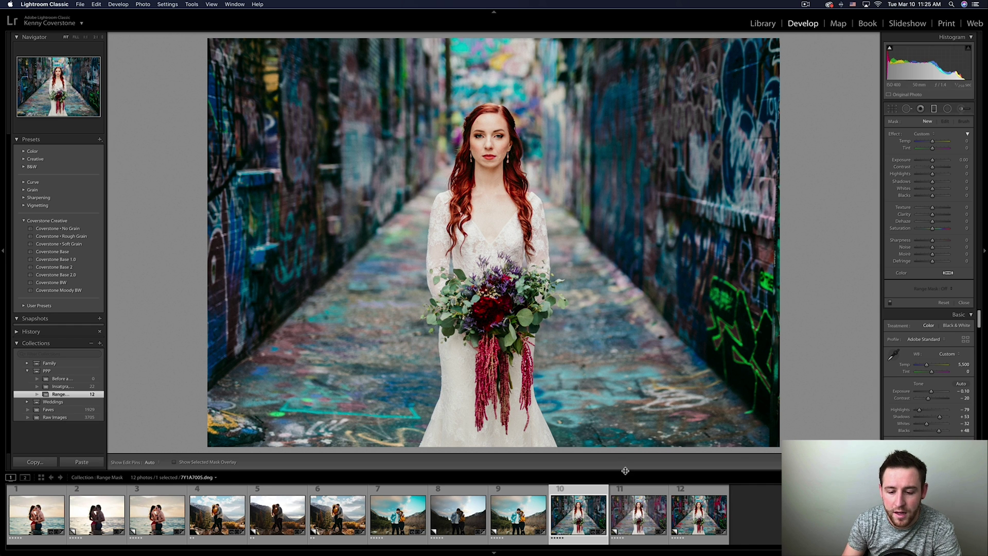
- Compare bride photos 11, 12 and 10, ending on photo 12 with the vivid graffiti walls
{"action": "left_click", "coordinate": [642, 515]}
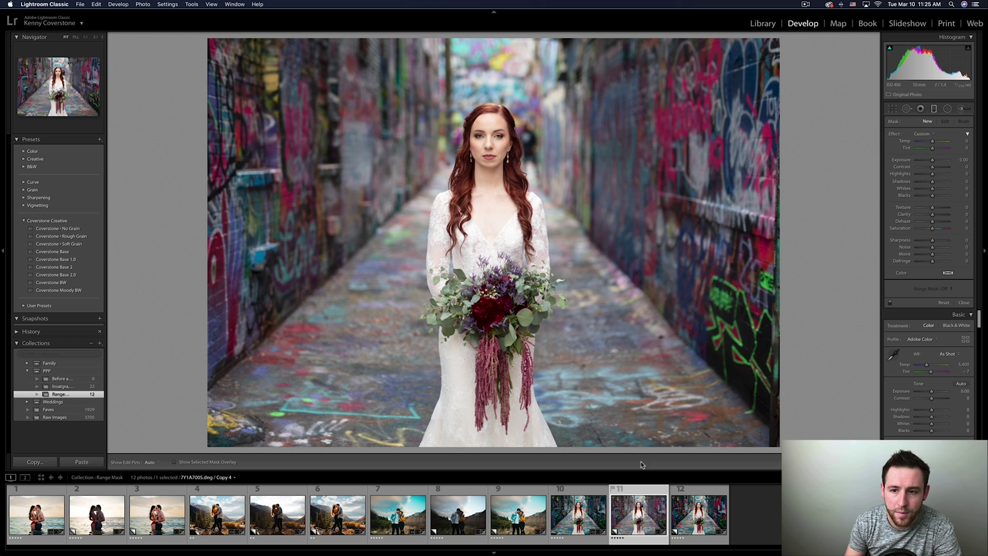
{"action": "key", "text": "Right"}
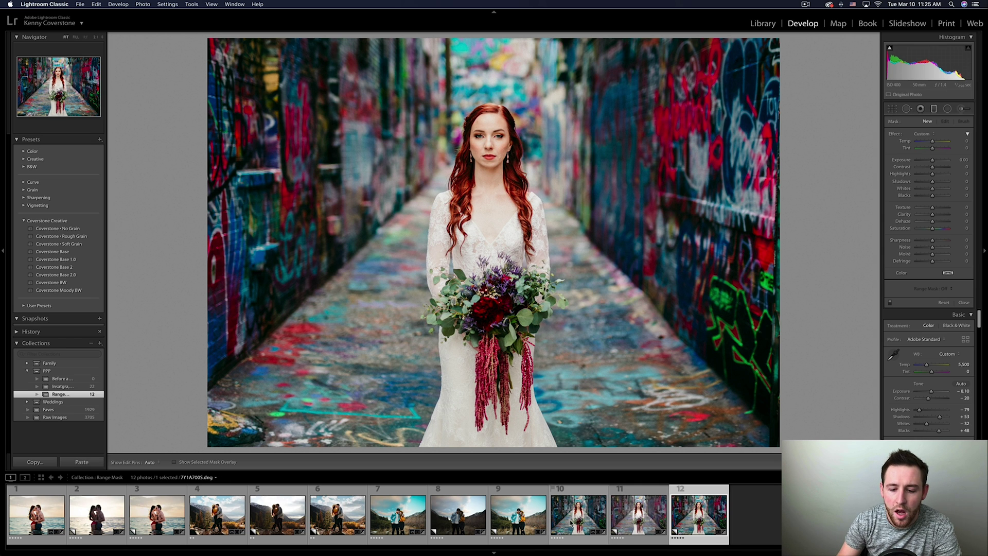
{"action": "left_click", "coordinate": [572, 520]}
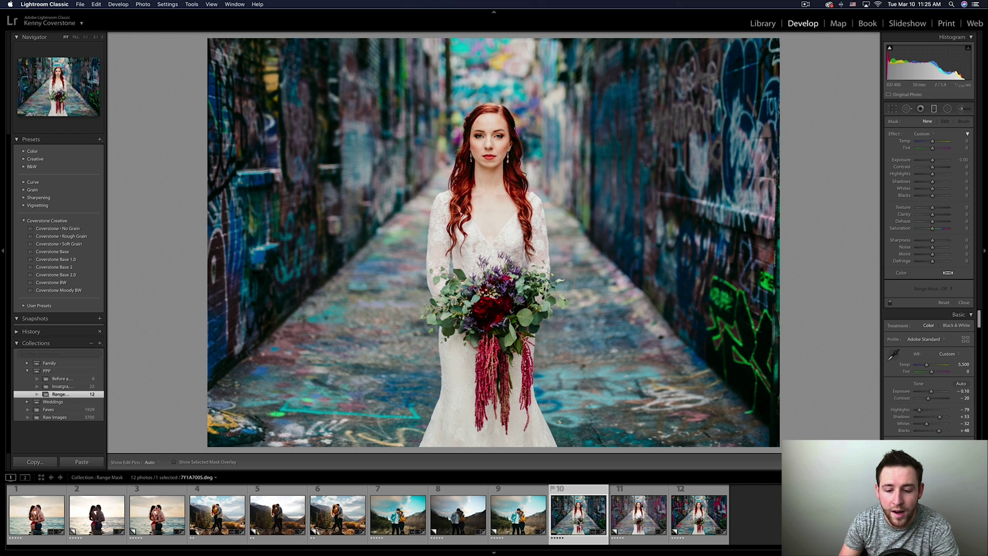
{"action": "left_click", "coordinate": [698, 514]}
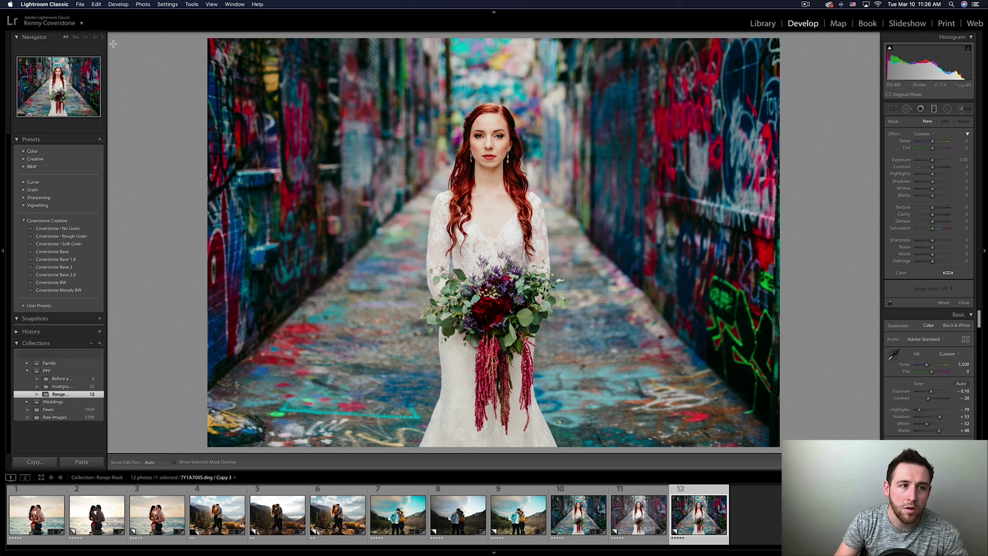
- Zoom the preview out and draw a large radial filter around the bride
{"action": "left_click", "coordinate": [99, 37]}
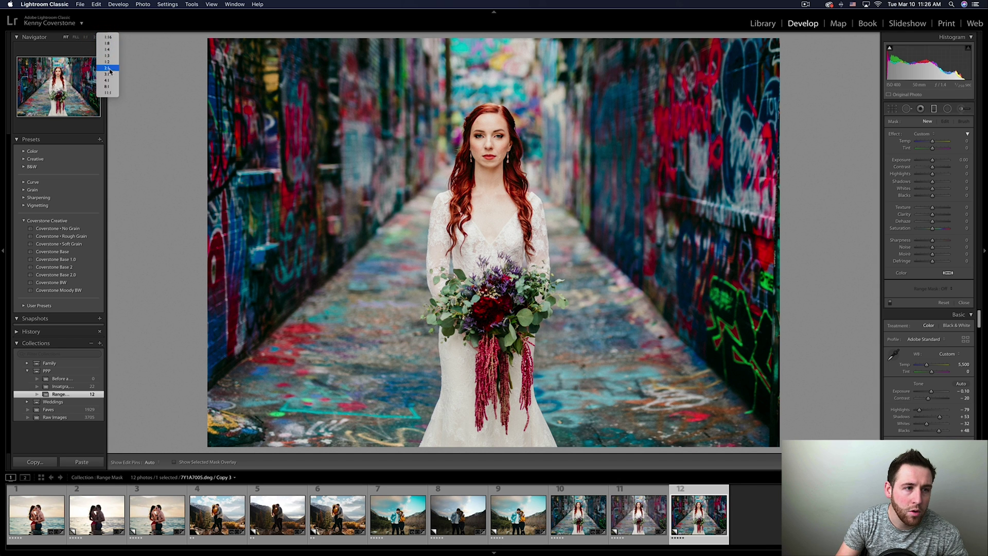
{"action": "left_click", "coordinate": [106, 43]}
{"action": "left_click", "coordinate": [948, 109]}
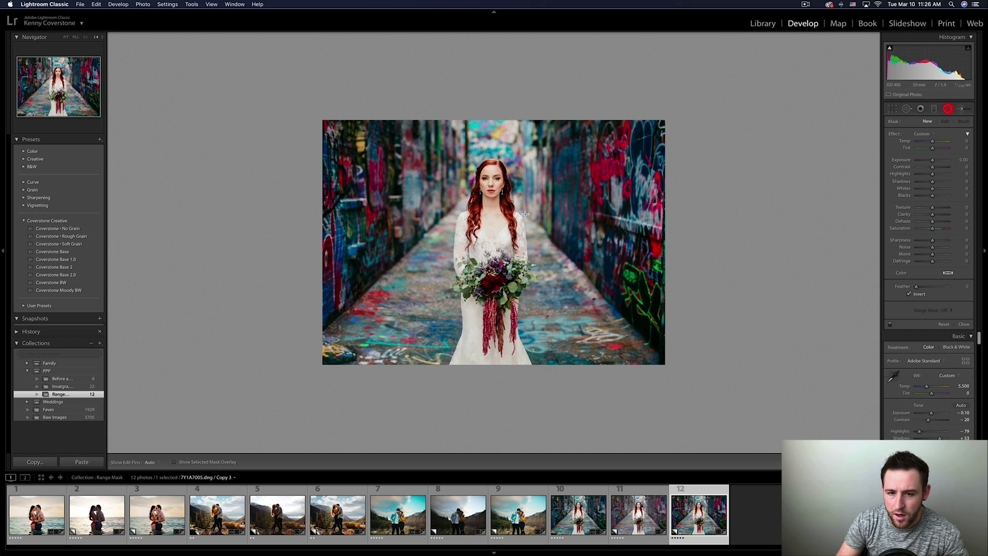
{"action": "left_click_drag", "start_coordinate": [490, 238], "coordinate": [751, 435]}
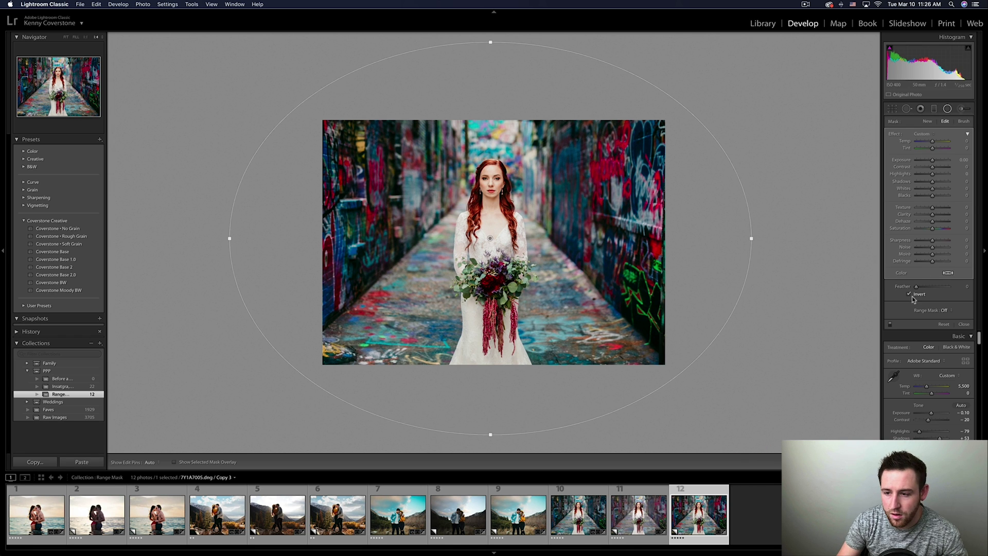
- Set the filter's Range Mask to Color and pick up the Color Range Selector eyedropper
{"action": "left_click", "coordinate": [948, 311]}
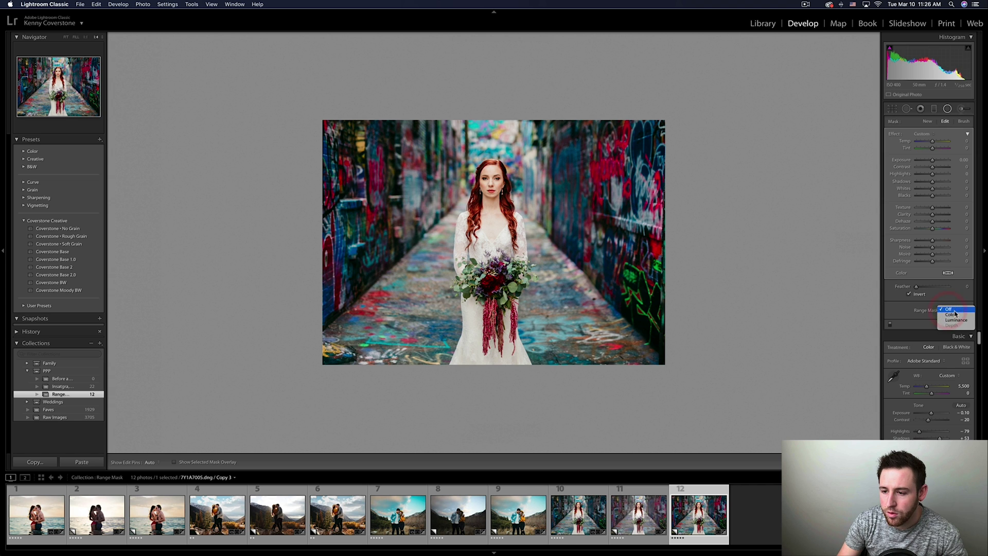
{"action": "left_click", "coordinate": [949, 314]}
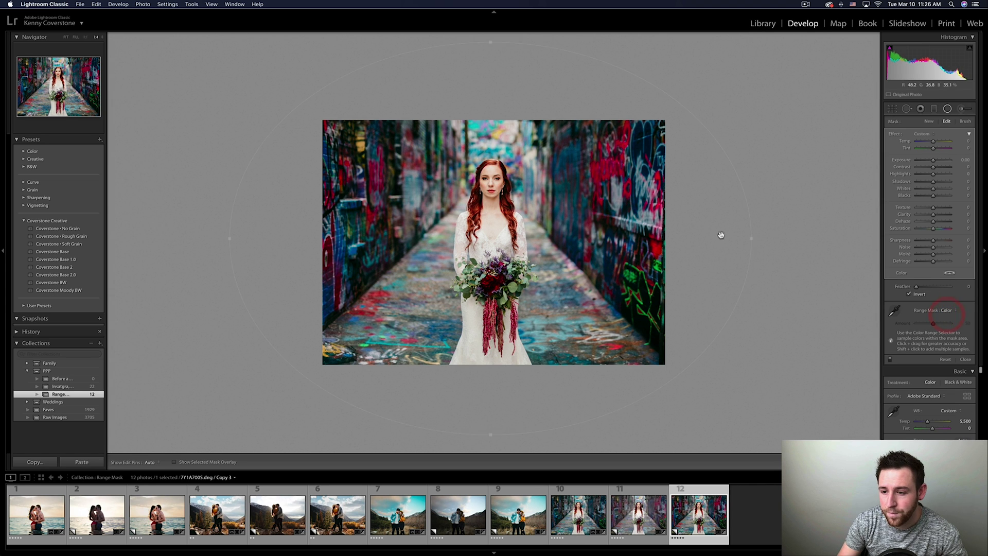
{"action": "left_click", "coordinate": [895, 311]}
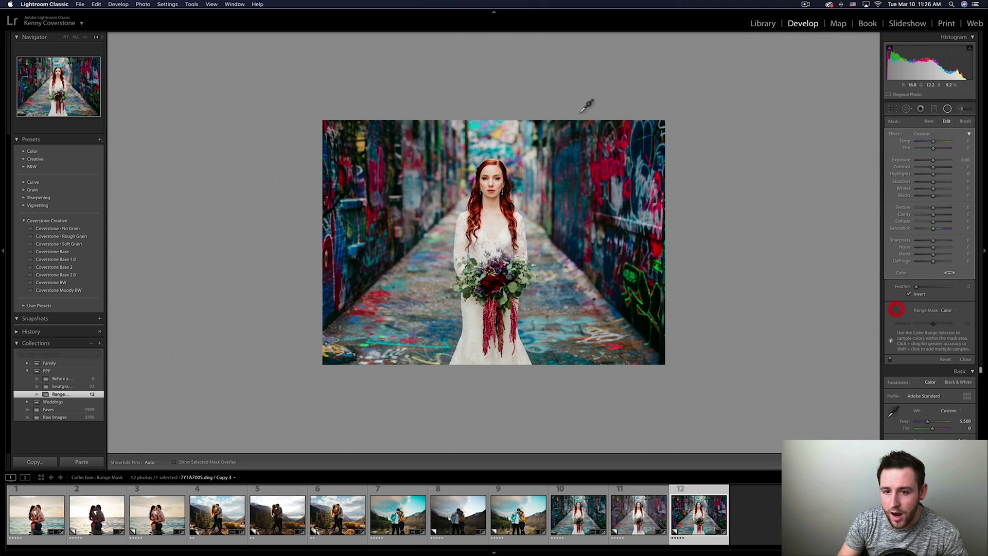
{"action": "left_click", "coordinate": [86, 40]}
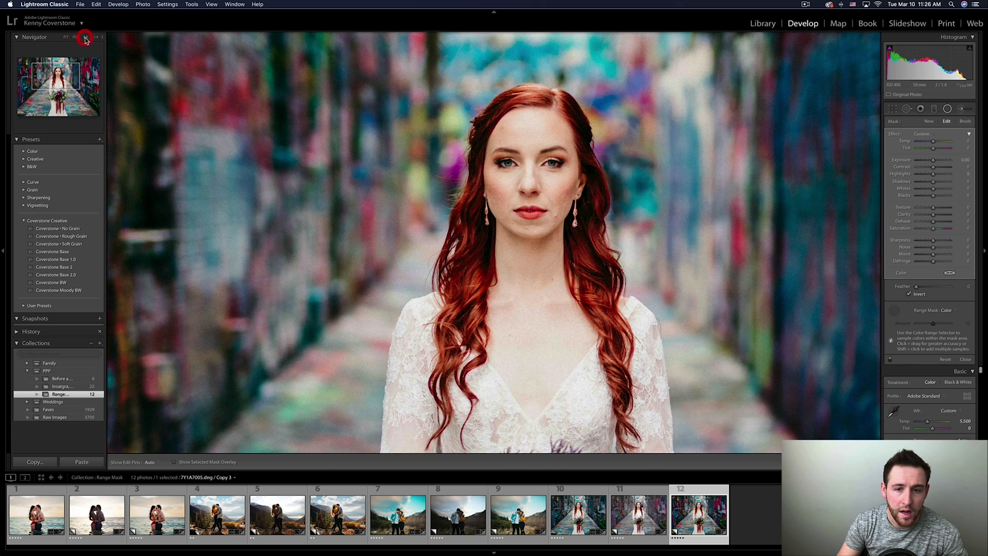
{"action": "left_click", "coordinate": [67, 39]}
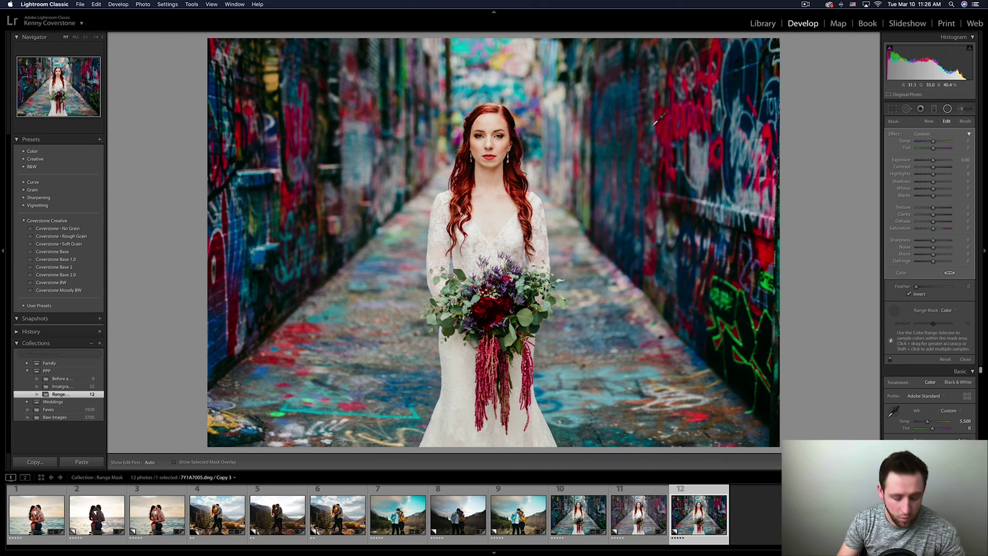
- Sample red graffiti on the left and right alley walls for the Color range mask, then show the overlay
{"action": "left_click_drag", "start_coordinate": [665, 113], "coordinate": [696, 129]}
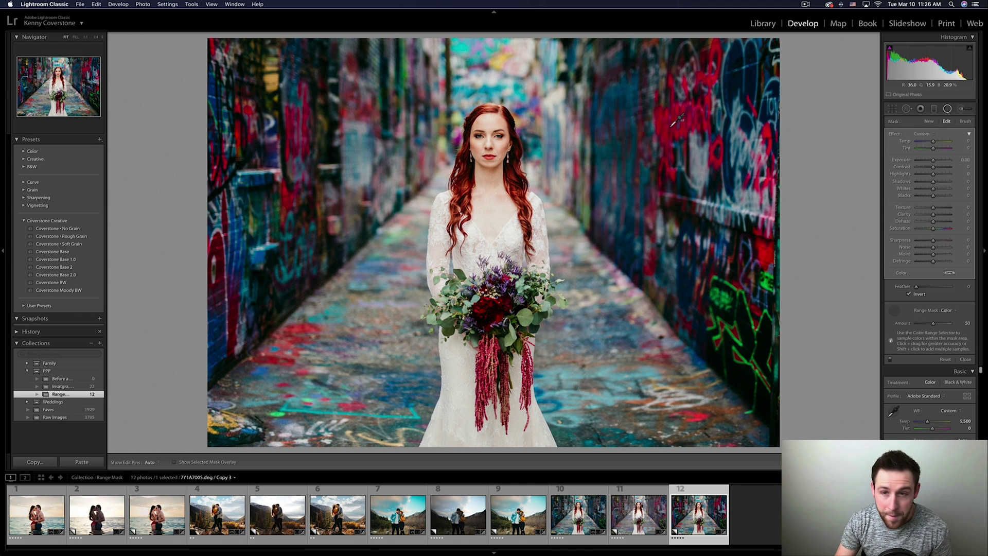
{"action": "key", "text": "super+z"}
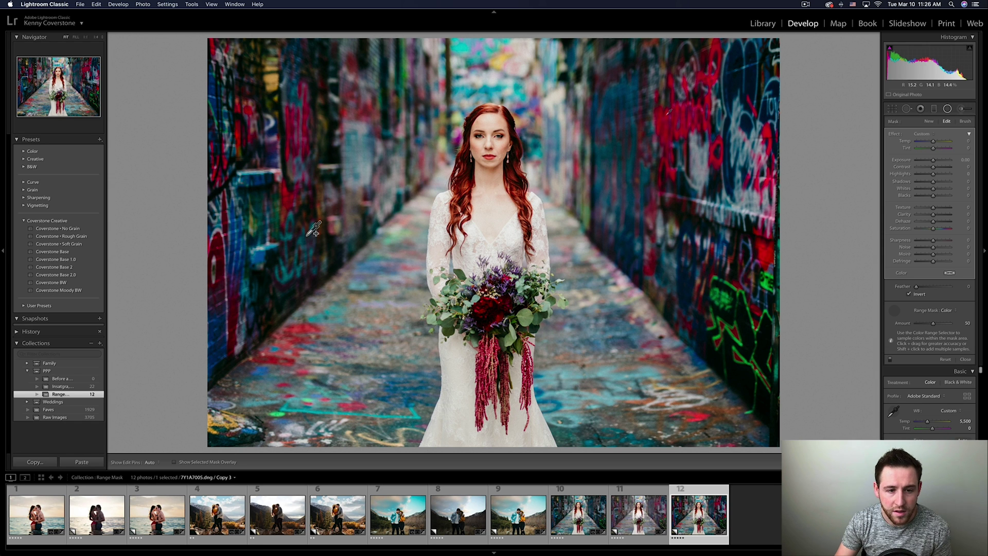
{"action": "left_click", "coordinate": [217, 238]}
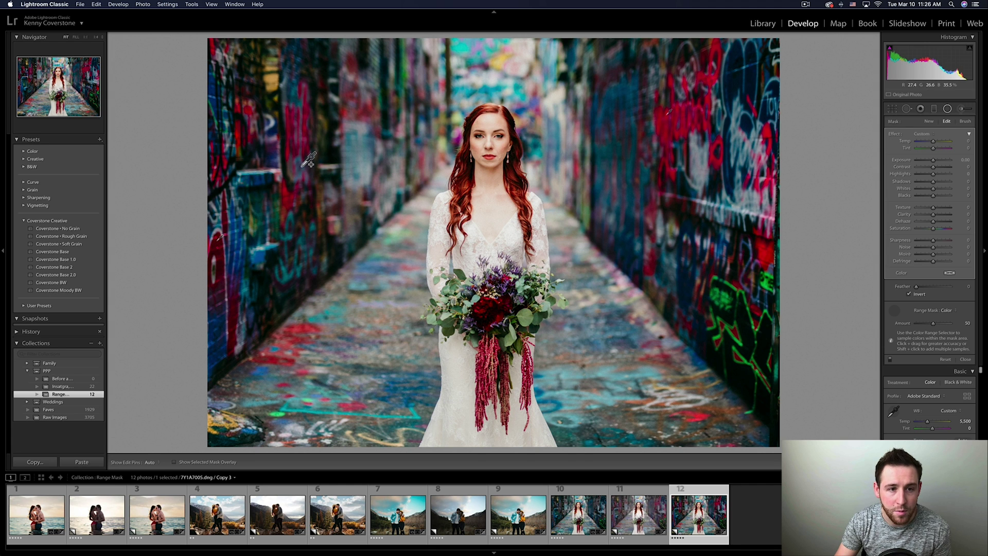
{"action": "left_click", "coordinate": [305, 125]}
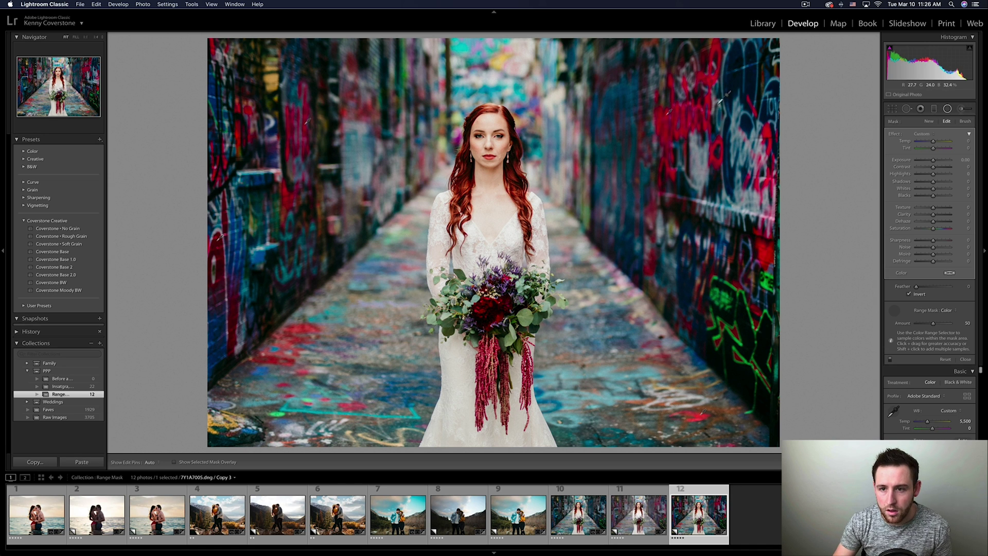
{"action": "left_click", "coordinate": [894, 310]}
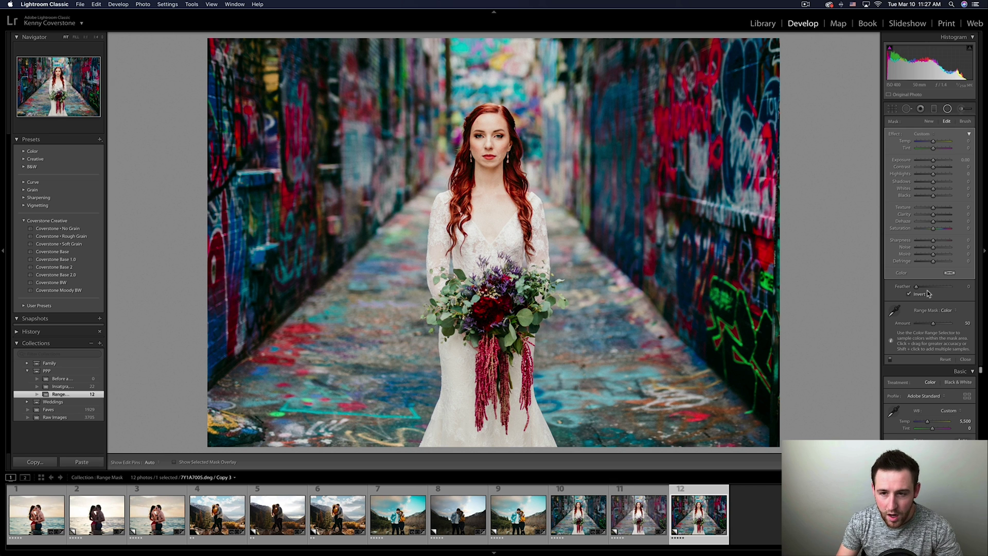
{"action": "key", "text": "o"}
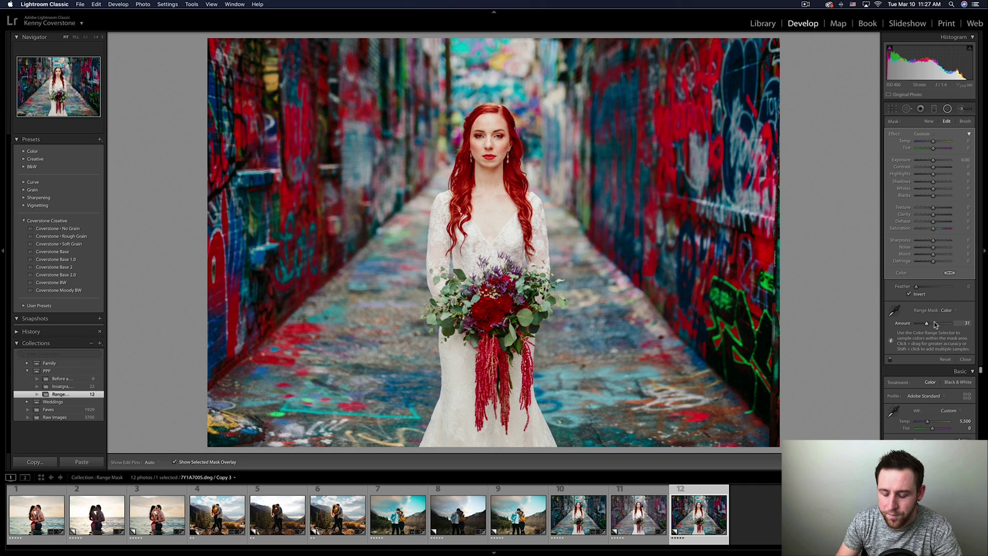
- Give the red colour mask Saturation -100, refine its range Amount, and set Temp to -14
{"action": "key", "text": "o"}
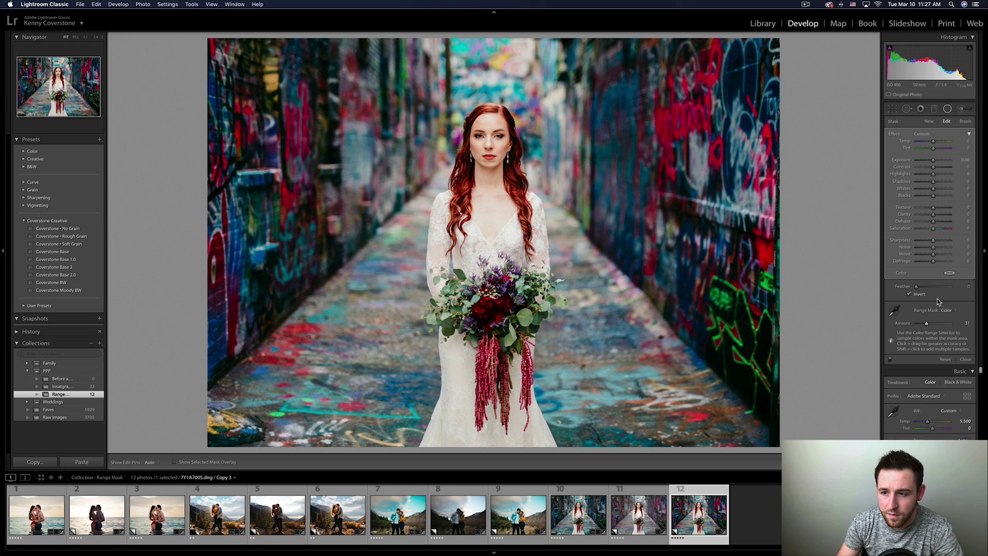
{"action": "left_click_drag", "start_coordinate": [933, 228], "coordinate": [886, 226]}
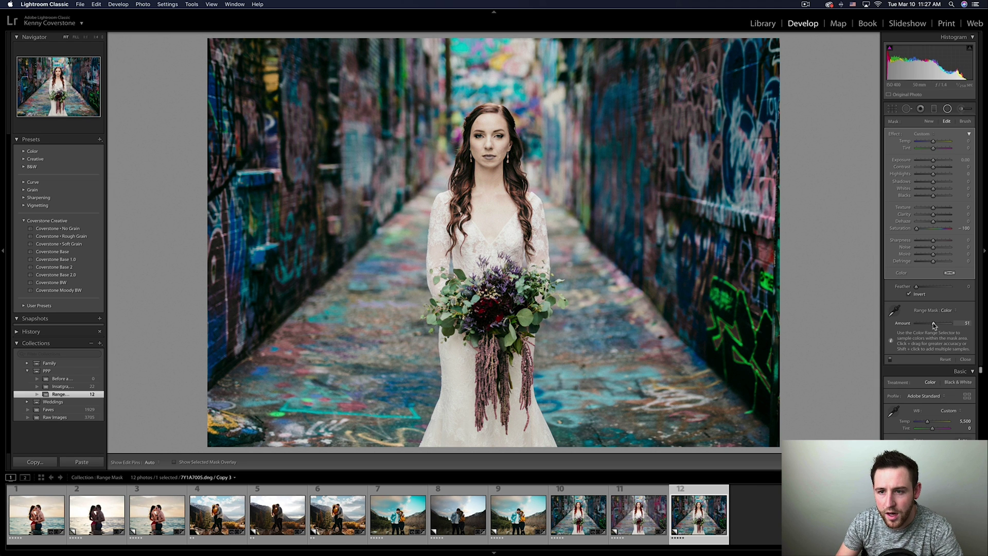
{"action": "mouse_move", "coordinate": [934, 325]}
{"action": "left_mouse_down"}
{"action": "mouse_move", "coordinate": [920, 325]}
{"action": "mouse_move", "coordinate": [937, 325]}
{"action": "left_mouse_up"}
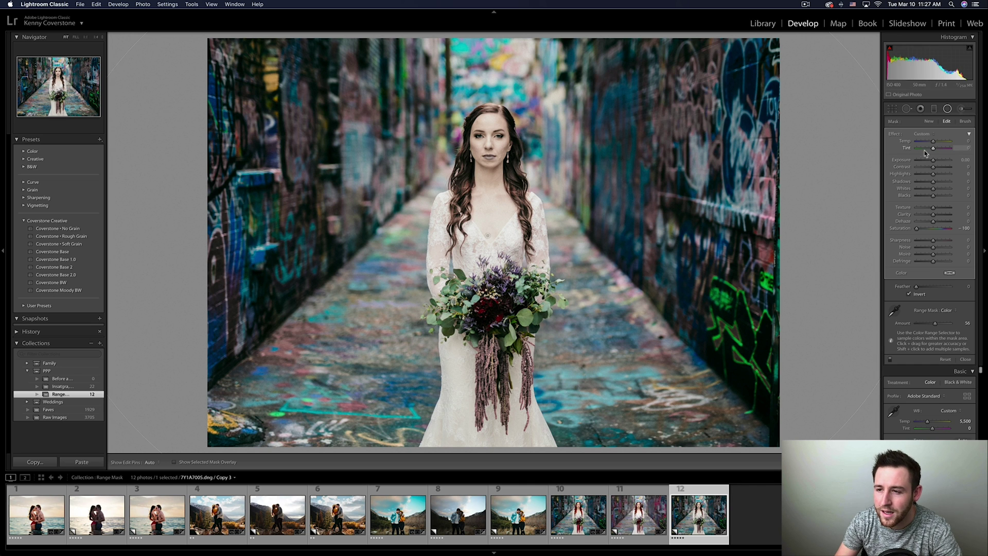
{"action": "left_click_drag", "start_coordinate": [933, 145], "coordinate": [932, 145]}
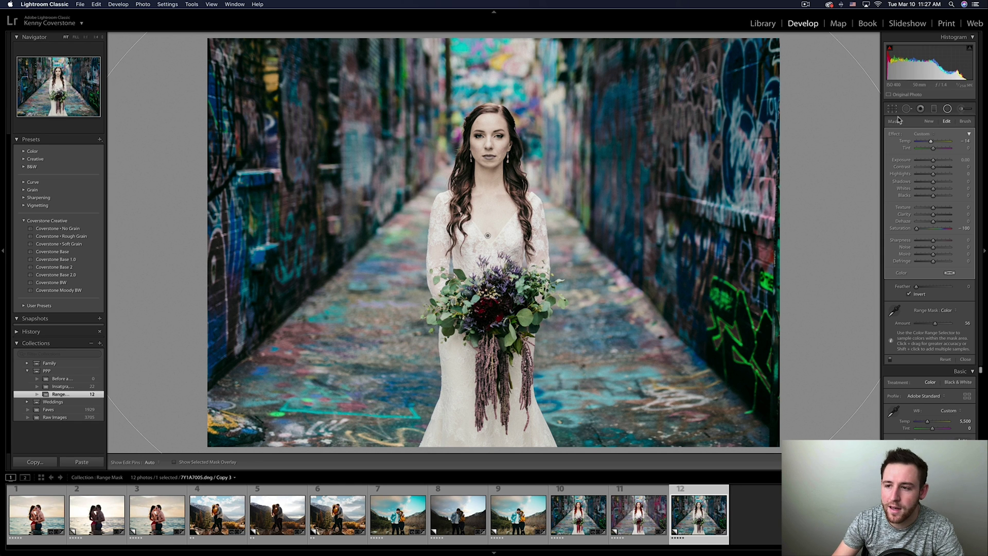
- Erase the mask from the bride's red hair, bouquet rose and hanging amaranth
{"action": "left_click", "coordinate": [965, 122]}
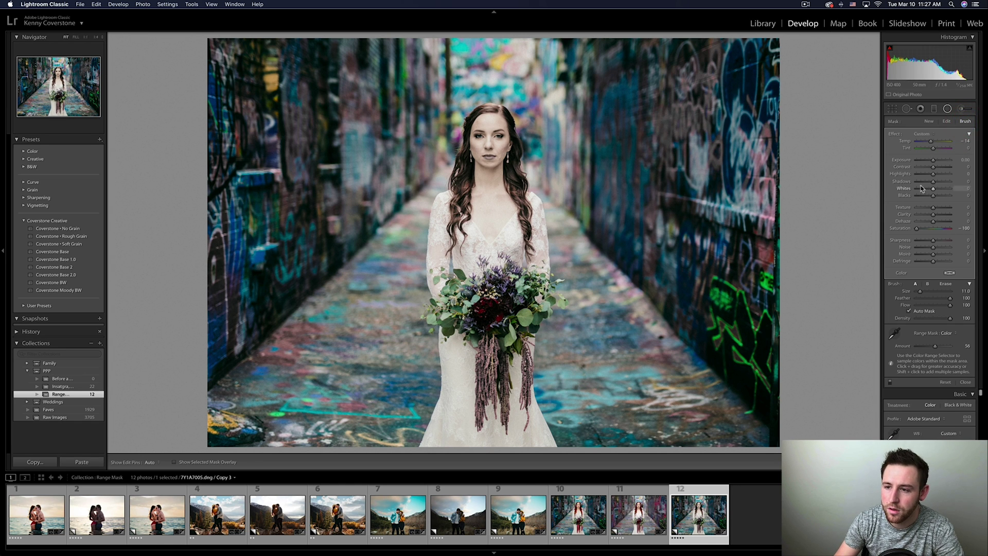
{"action": "left_click", "coordinate": [944, 283]}
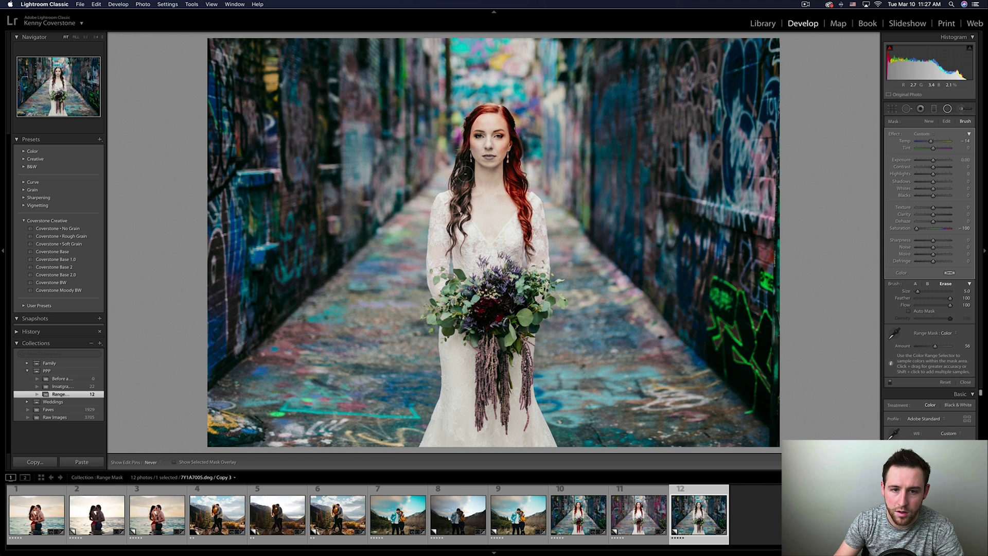
{"action": "left_click_drag", "start_coordinate": [465, 174], "coordinate": [460, 208]}
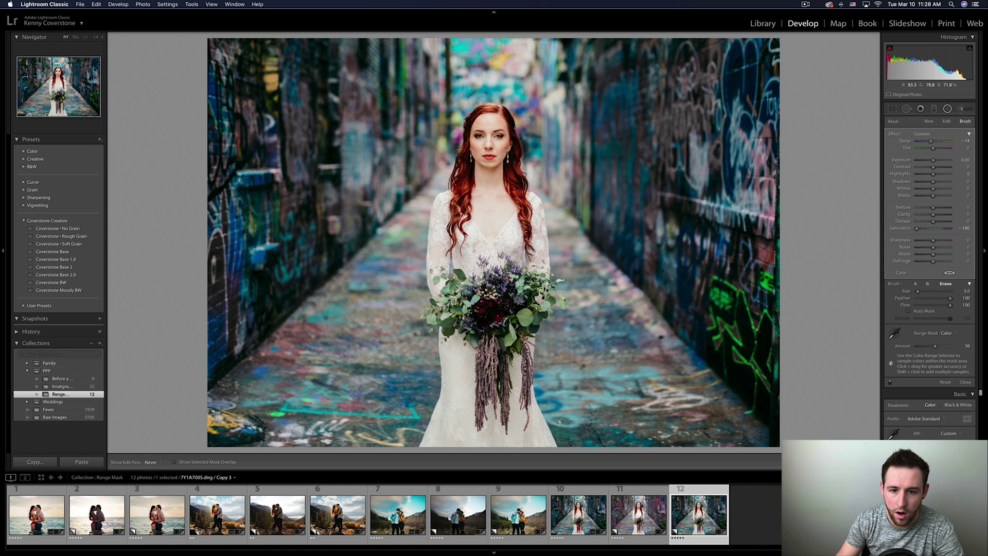
{"action": "scroll", "coordinate": [489, 309], "scroll_direction": "up", "scroll_amount": 7}
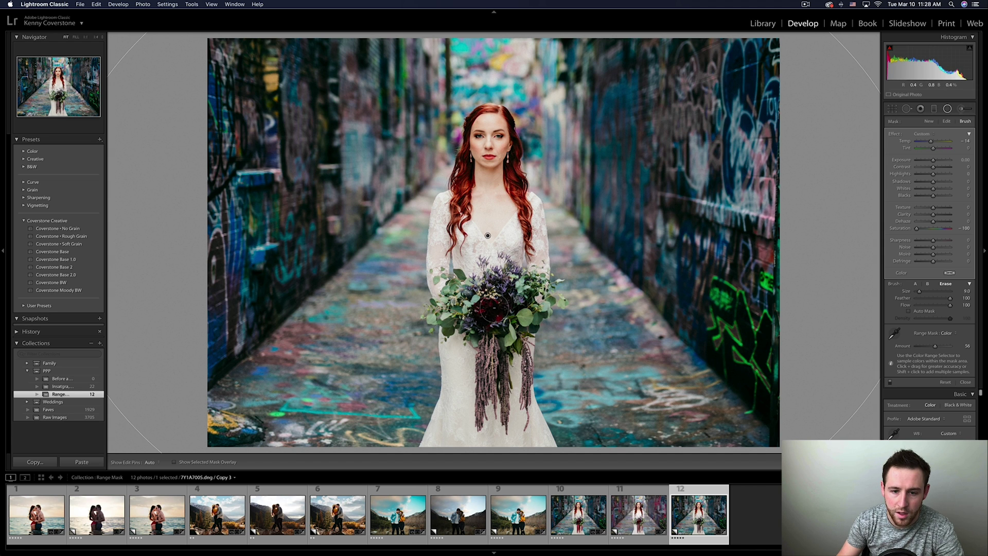
{"action": "mouse_move", "coordinate": [489, 308]}
{"action": "left_mouse_down"}
{"action": "mouse_move", "coordinate": [502, 303]}
{"action": "mouse_move", "coordinate": [489, 308]}
{"action": "left_mouse_up"}
{"action": "left_click_drag", "start_coordinate": [490, 350], "coordinate": [493, 383]}
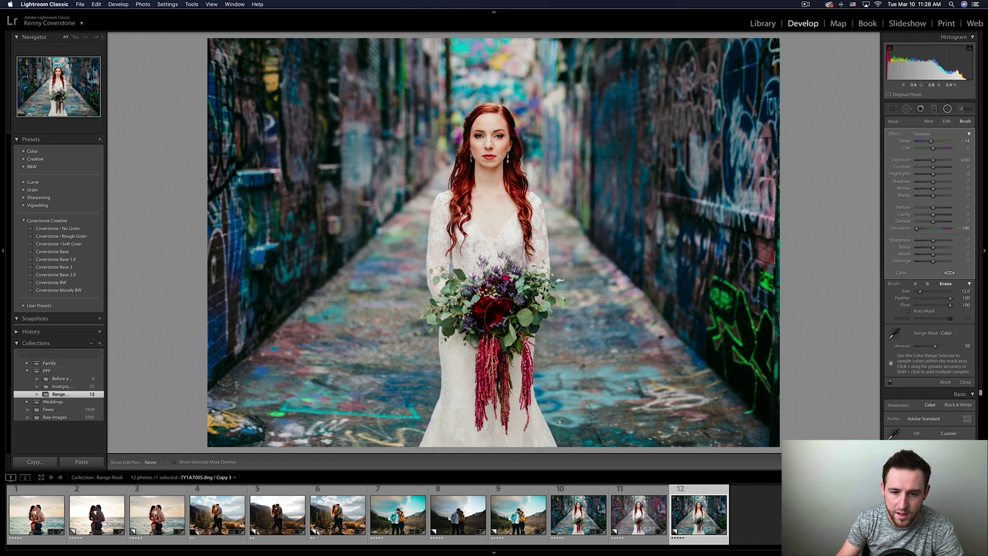
- Compare the mask effect on and off twice, then finish editing the filter
{"action": "key", "text": "h"}
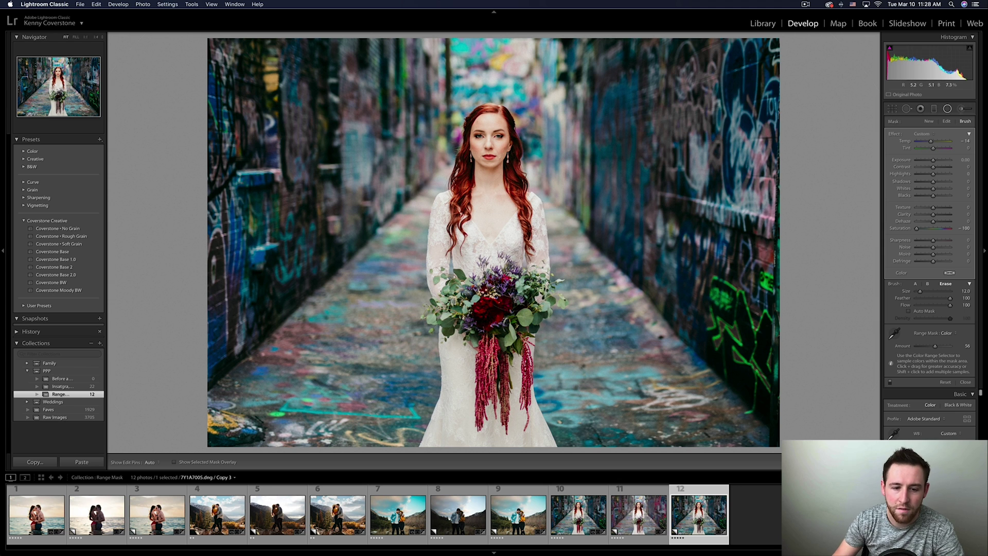
{"action": "left_click", "coordinate": [891, 382]}
{"action": "left_click", "coordinate": [891, 382]}
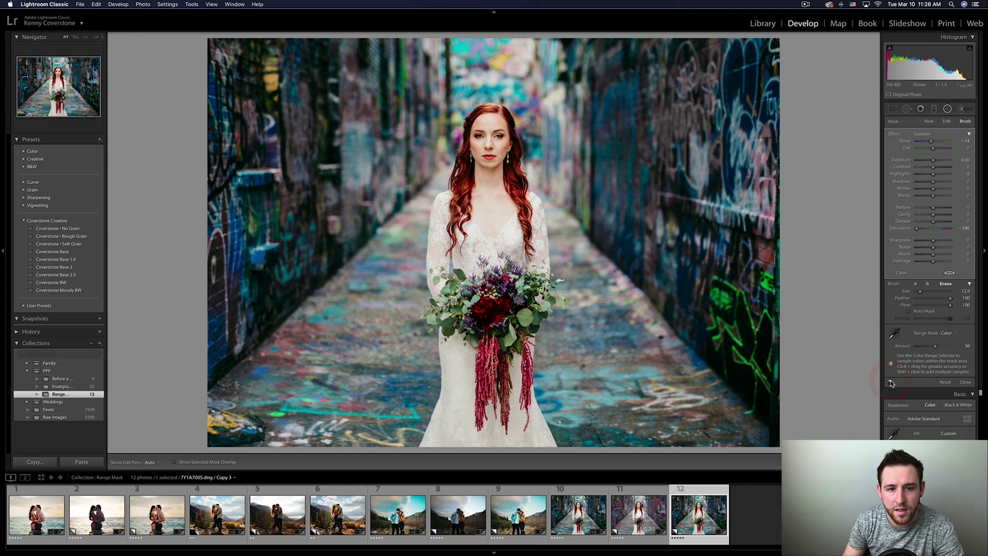
{"action": "left_click", "coordinate": [890, 382]}
{"action": "left_click", "coordinate": [891, 383]}
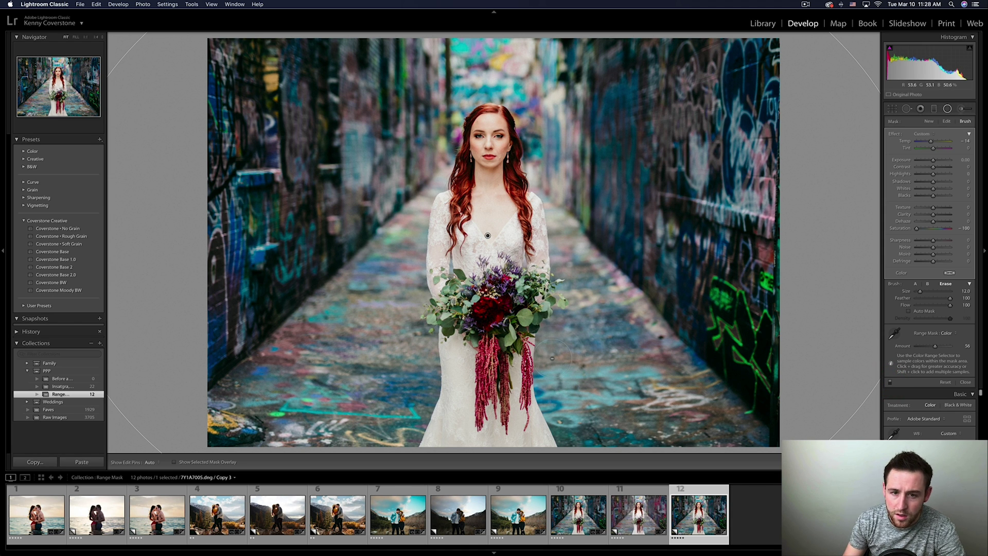
{"action": "left_click", "coordinate": [948, 110]}
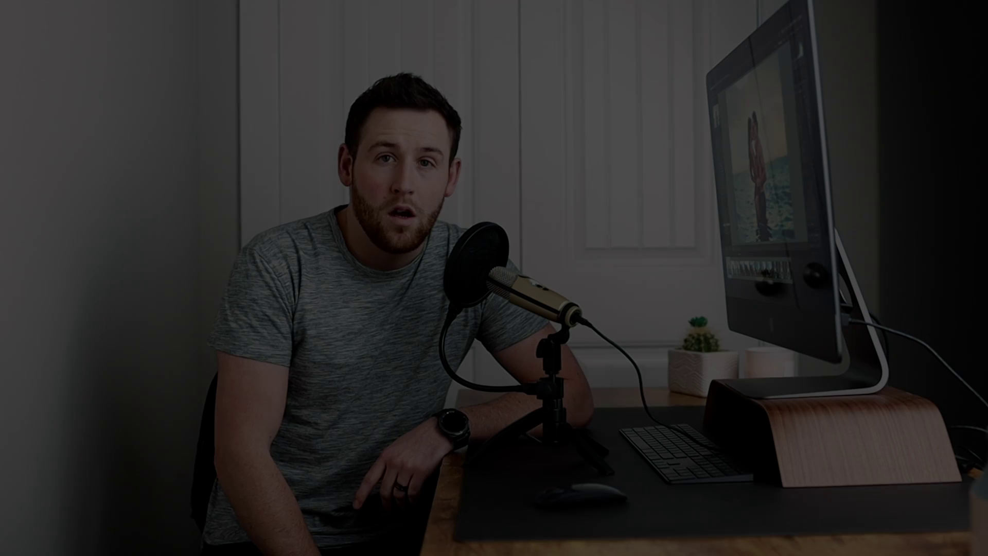